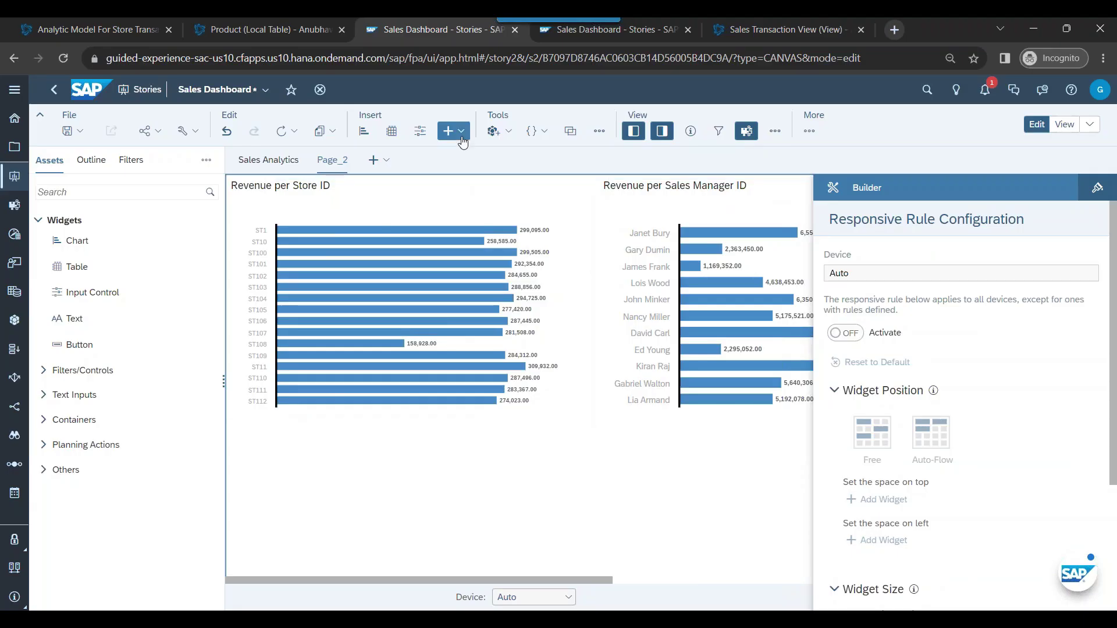
Step: Dismiss the SAC insert-widget list and switch to the Datasphere analytic model for store transactions
{"action": "left_click", "coordinate": [461, 132]}
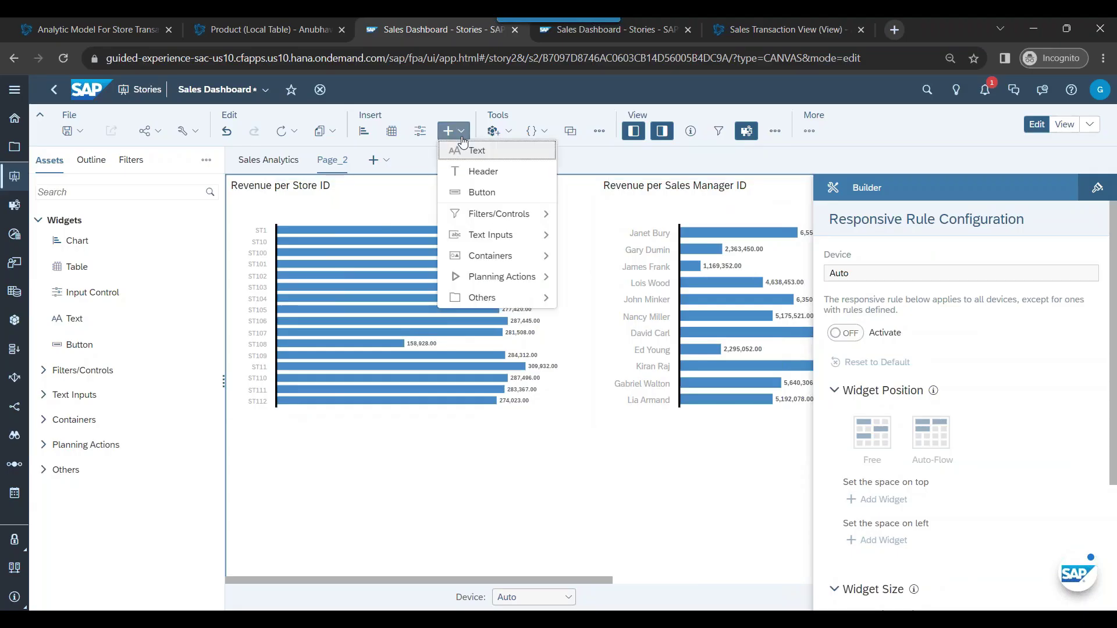
{"action": "left_click", "coordinate": [429, 477]}
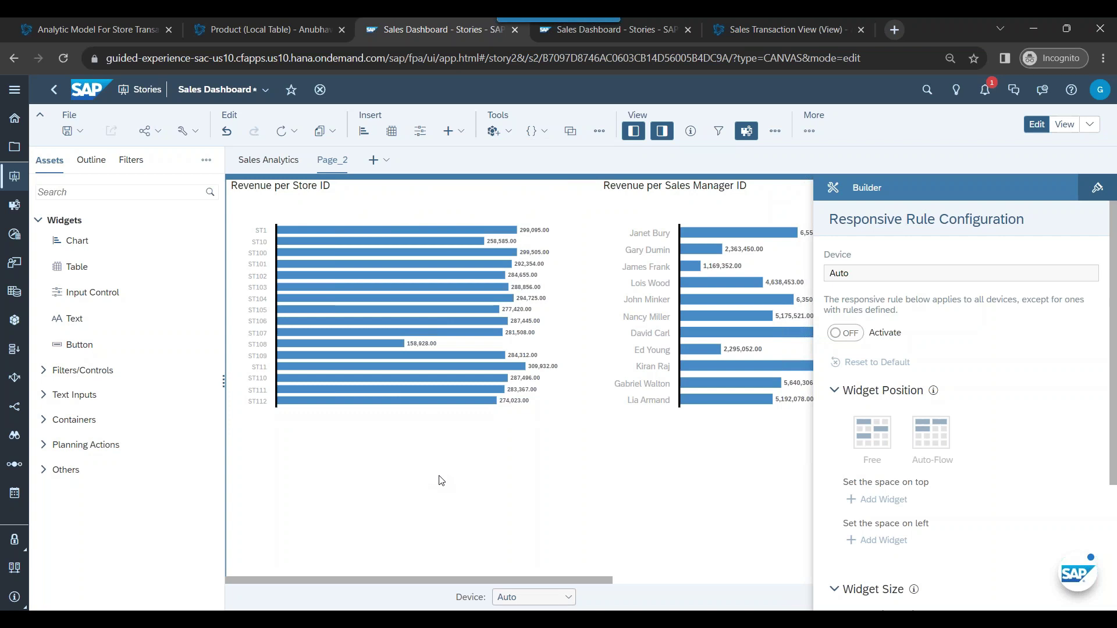
{"action": "left_click", "coordinate": [269, 30]}
{"action": "left_click", "coordinate": [121, 28]}
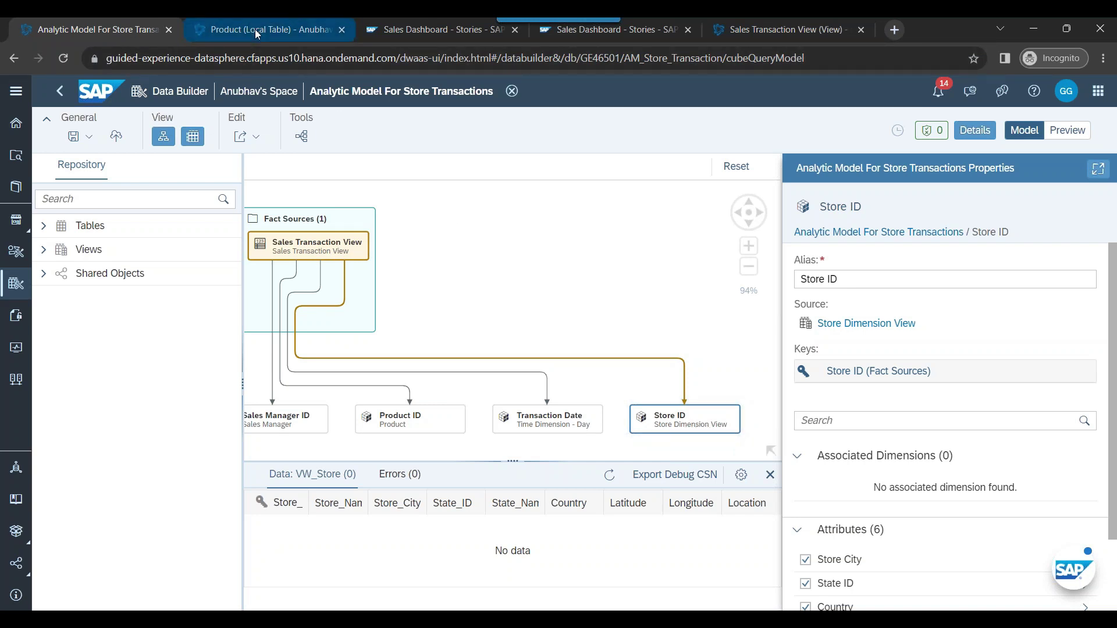
{"action": "mouse_move", "coordinate": [254, 29]}
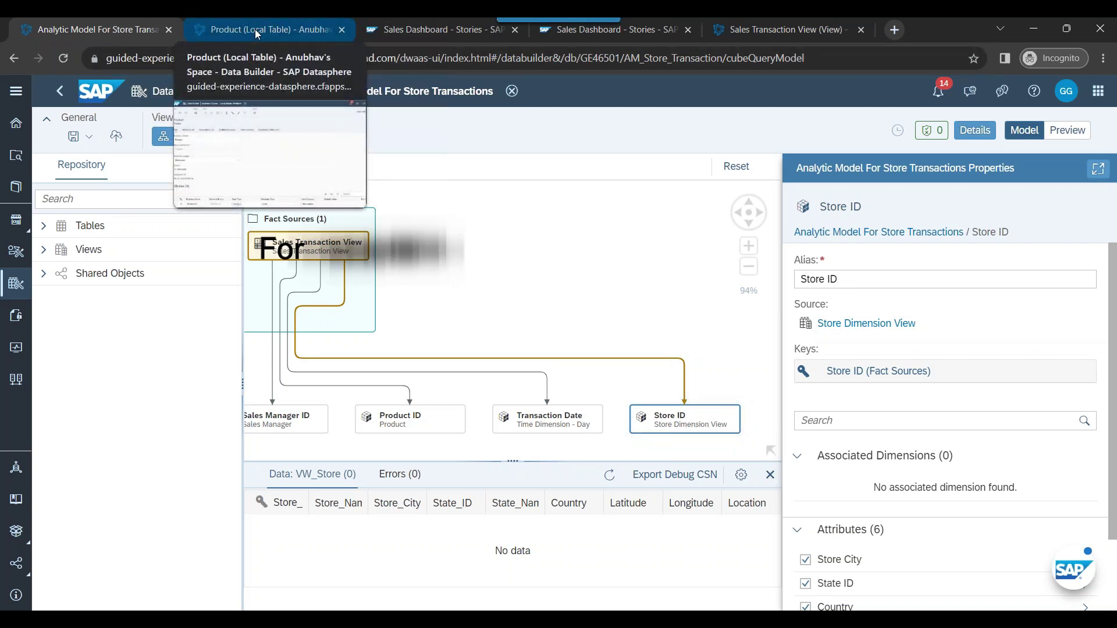
Step: Close the Product (Local Table) tab and bring up the Sales Transaction View
{"action": "left_click", "coordinate": [342, 30]}
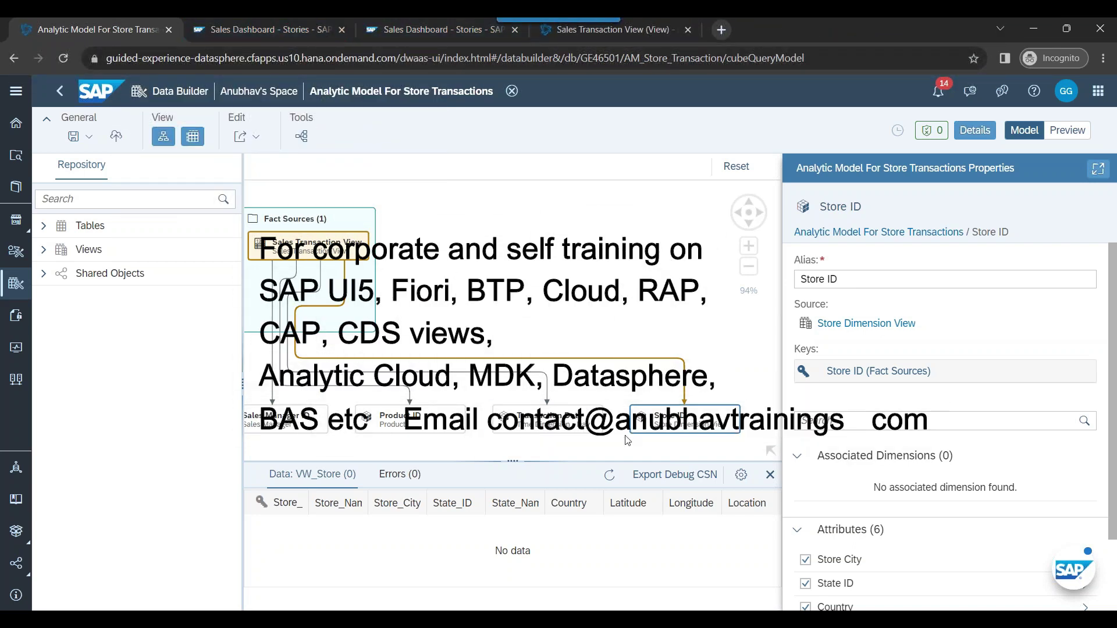
{"action": "left_click", "coordinate": [268, 35]}
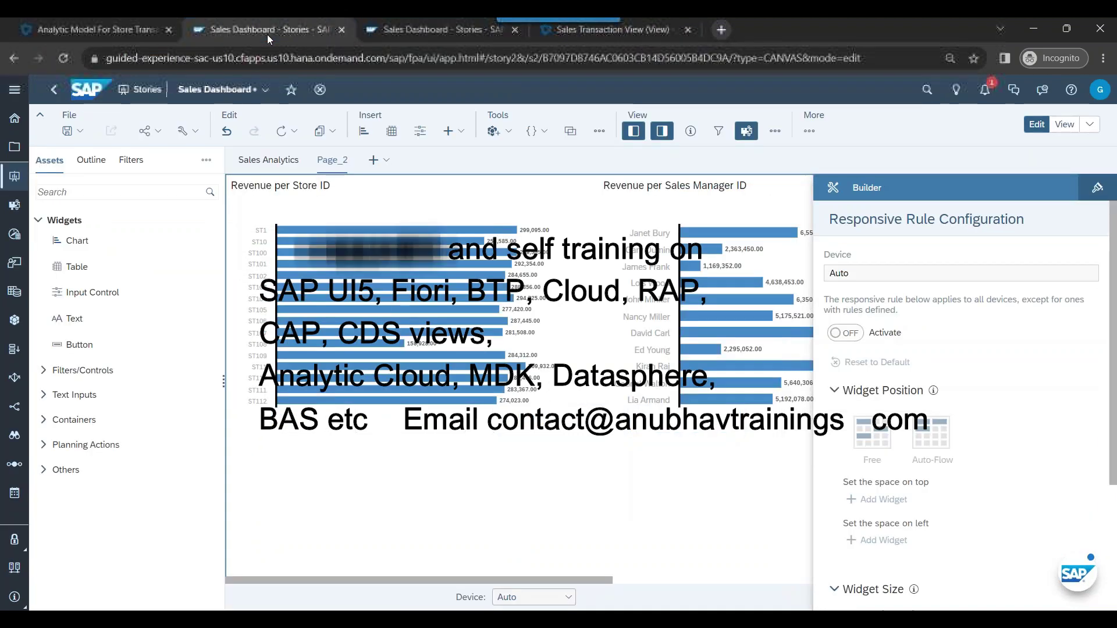
{"action": "left_click", "coordinate": [472, 30]}
{"action": "left_click", "coordinate": [514, 31]}
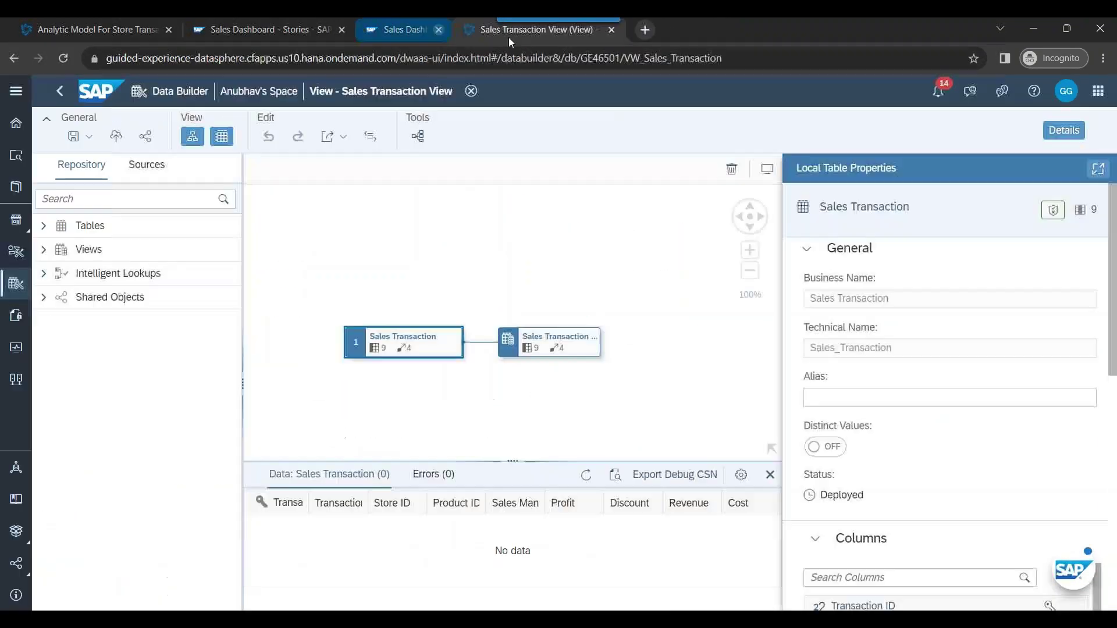
Step: Insert a geo map below the bar charts on the Sales Dashboard story
{"action": "left_click", "coordinate": [289, 32]}
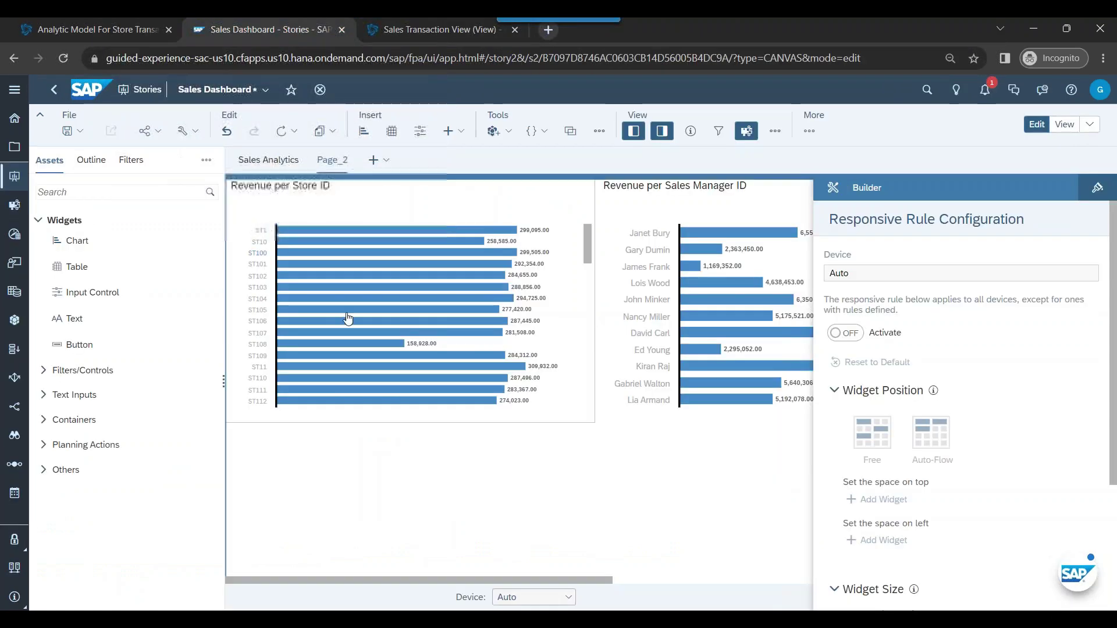
{"action": "left_click", "coordinate": [449, 130]}
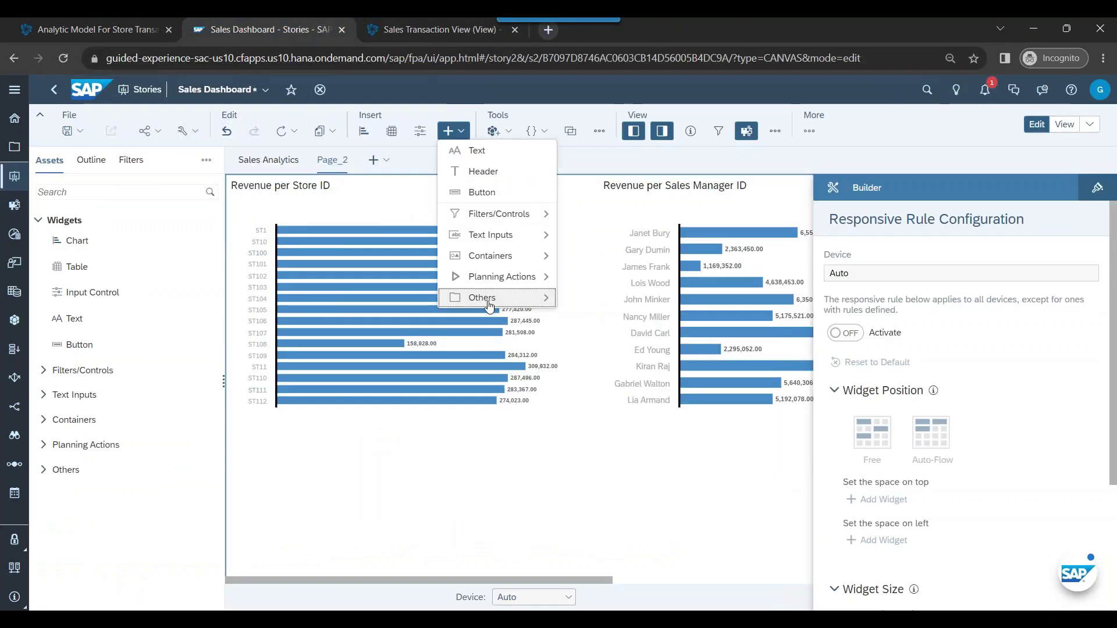
{"action": "mouse_move", "coordinate": [490, 305]}
{"action": "left_click", "coordinate": [573, 303]}
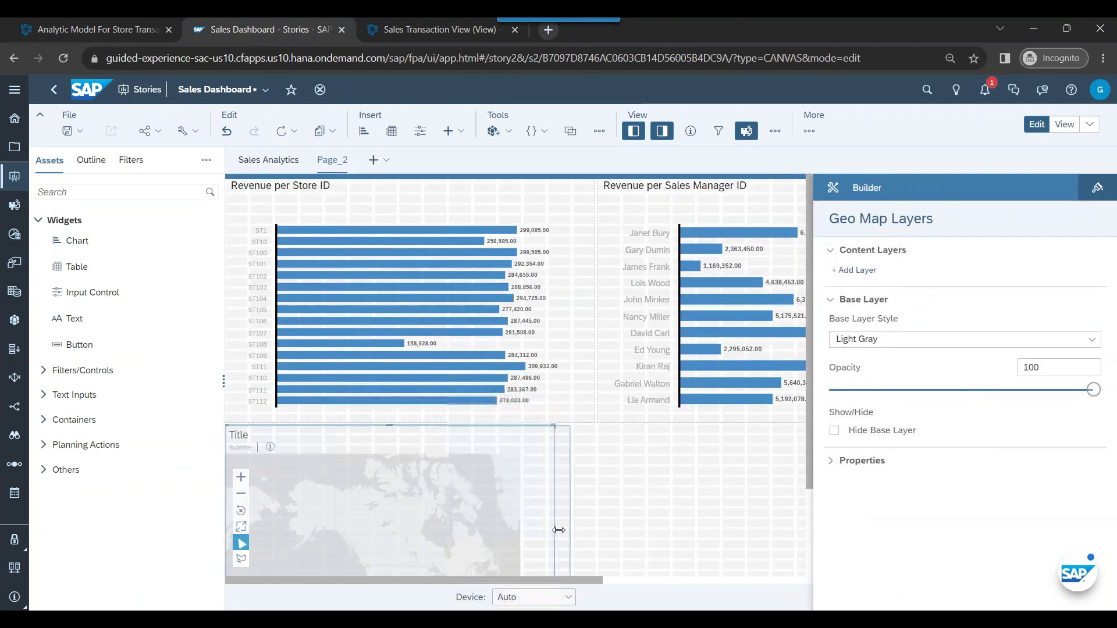
Step: Set the map's base layer style to Dark Gray and widen the widget slightly
{"action": "left_click", "coordinate": [963, 343]}
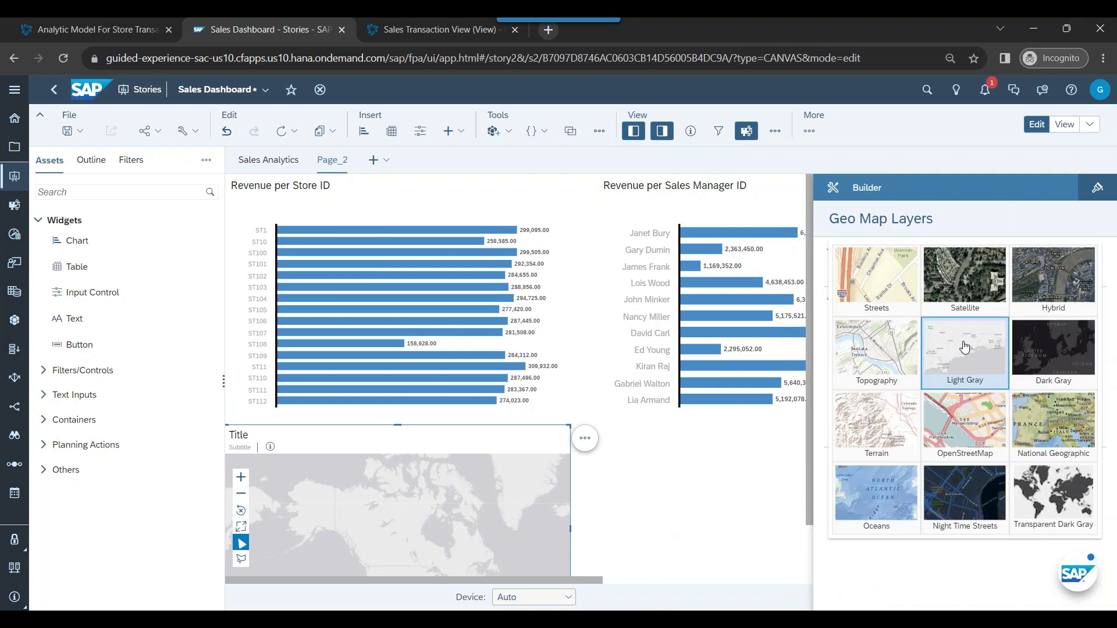
{"action": "left_click", "coordinate": [1050, 384]}
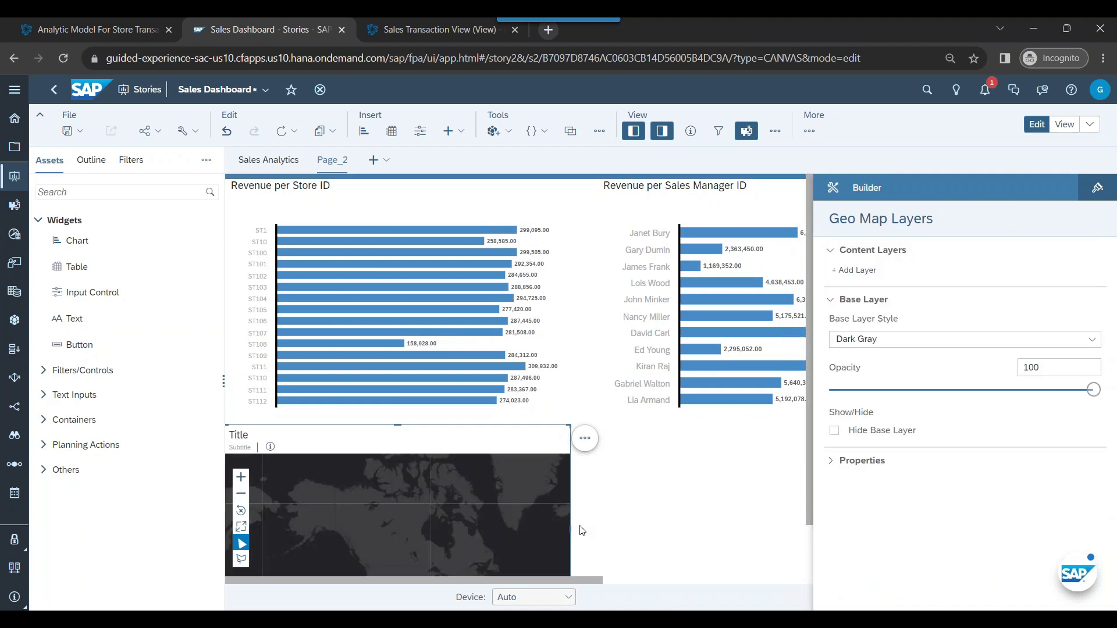
{"action": "left_click", "coordinate": [578, 531]}
{"action": "left_click", "coordinate": [578, 531]}
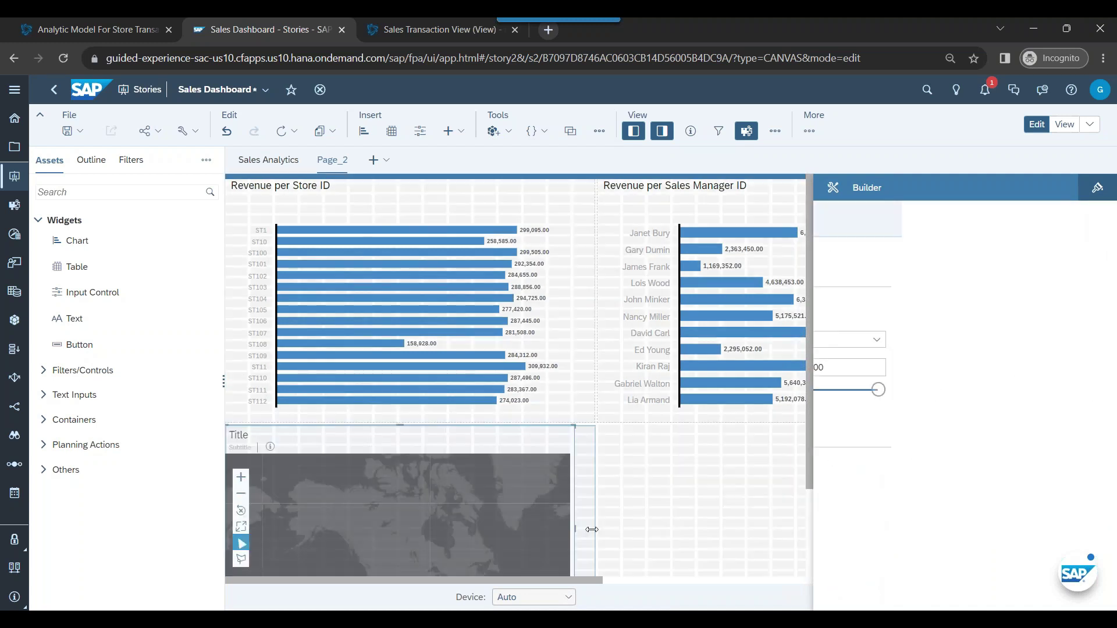
Step: Add a bubble layer named 'Revenue By Store' and open its location dimension picker
{"action": "left_click", "coordinate": [853, 271]}
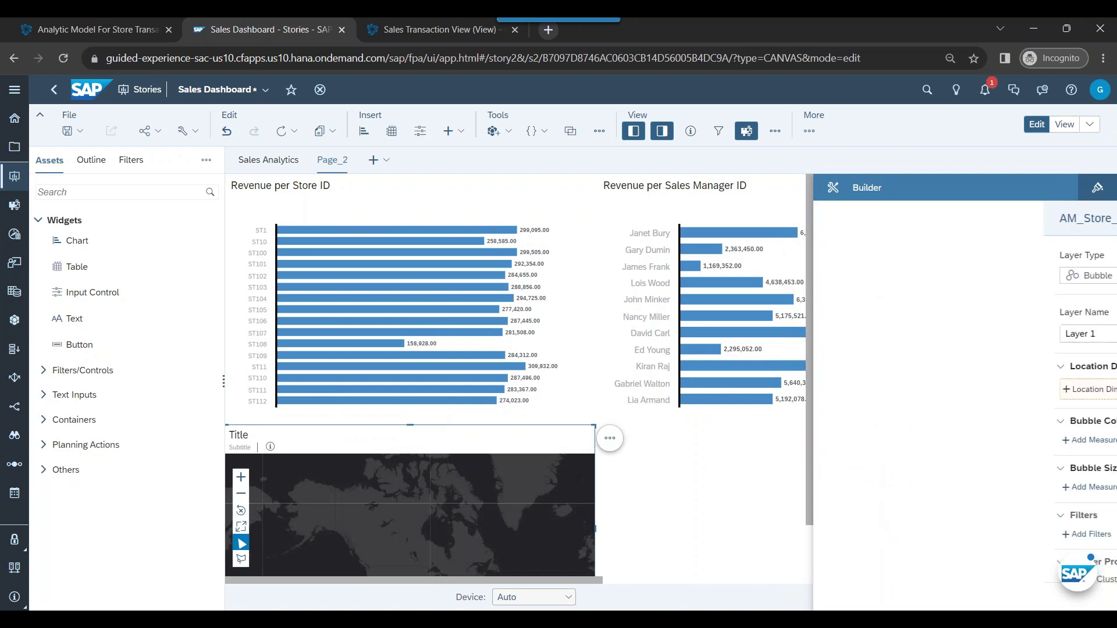
{"action": "triple_click", "coordinate": [870, 329]}
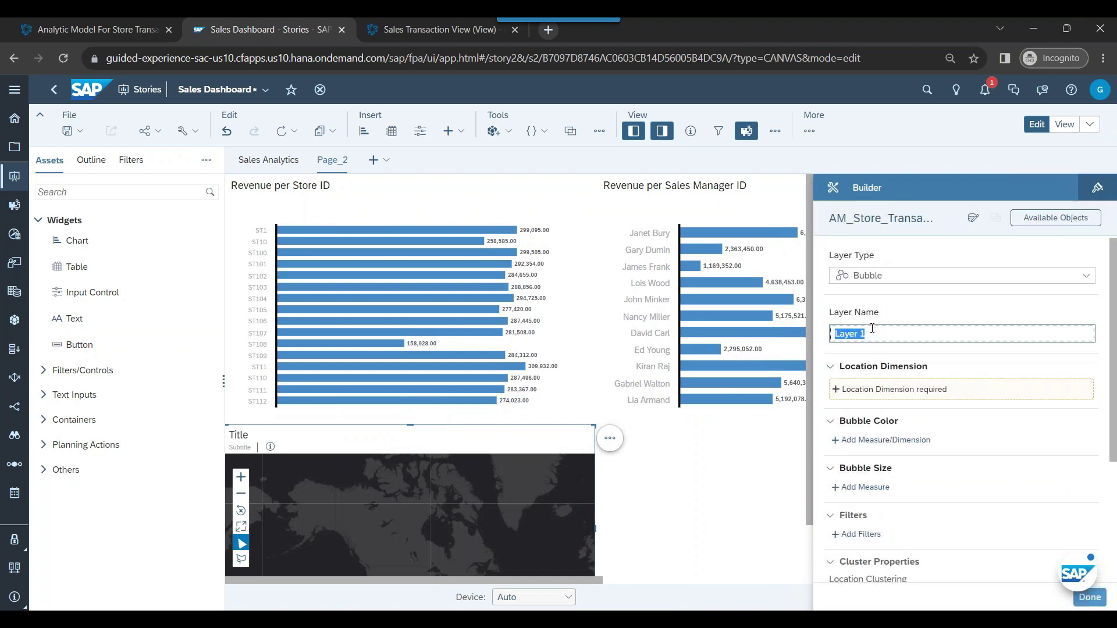
{"action": "type", "text": "S"}
{"action": "type", "text": "Revenu"}
{"action": "type", "text": "e By Sto"}
{"action": "left_click", "coordinate": [884, 389]}
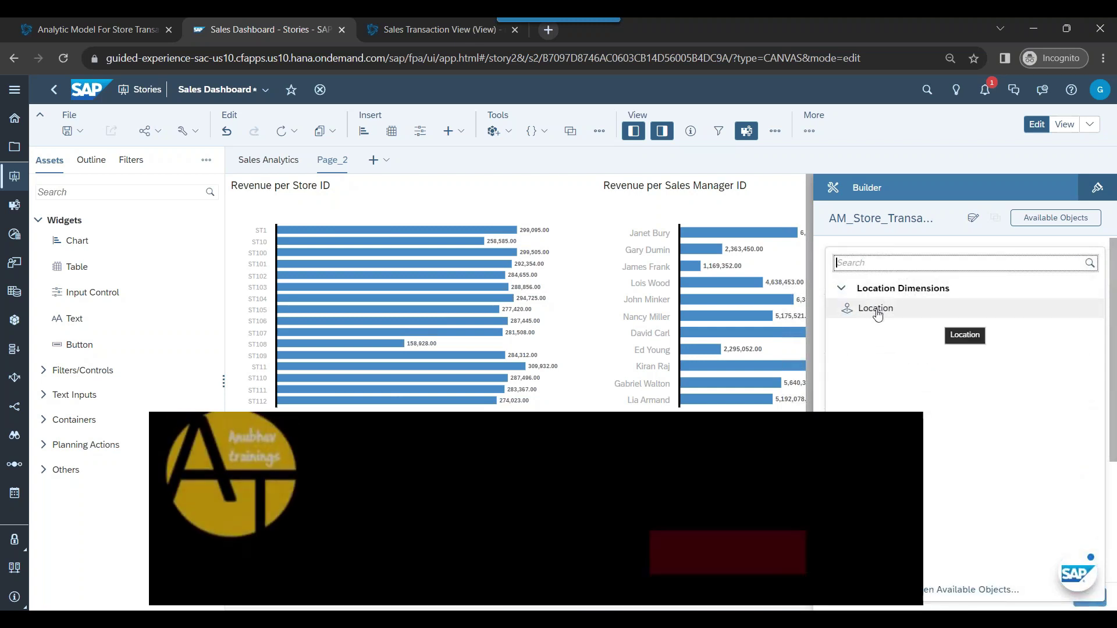
Step: Open the Store table from the Datasphere Data Builder start page
{"action": "left_click", "coordinate": [442, 29]}
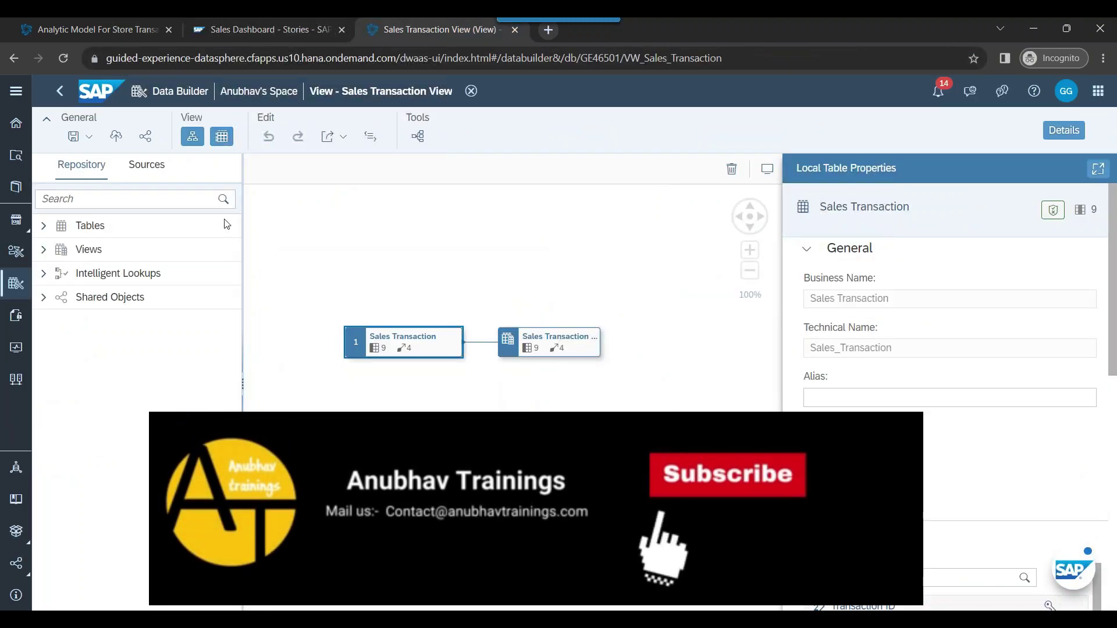
{"action": "left_click", "coordinate": [15, 90]}
{"action": "left_click", "coordinate": [66, 315]}
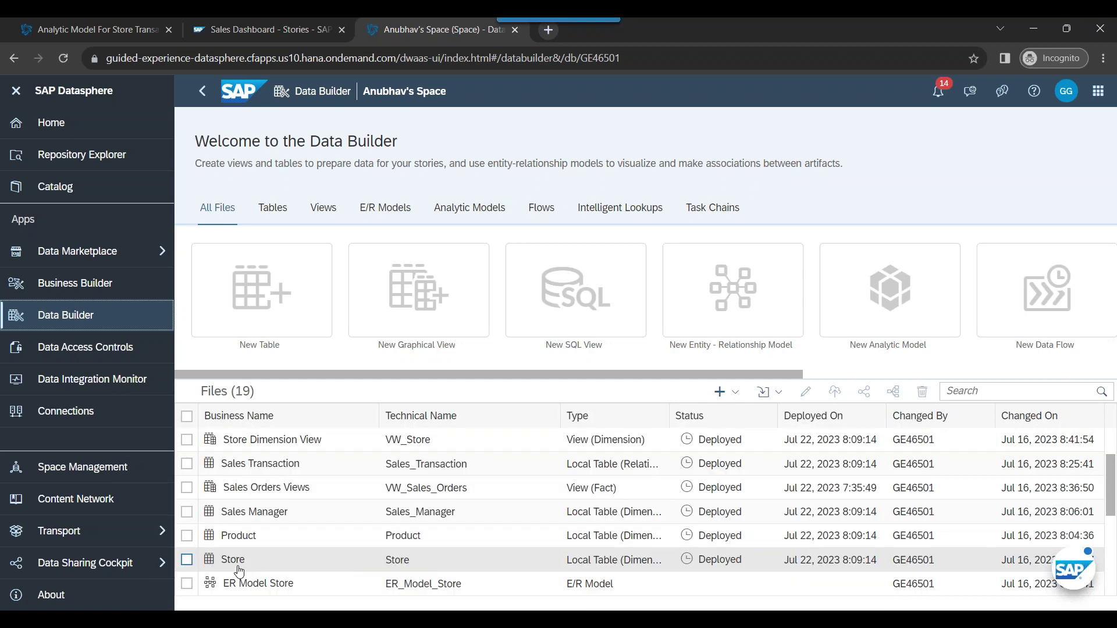
{"action": "left_click", "coordinate": [237, 569]}
{"action": "left_click", "coordinate": [237, 569]}
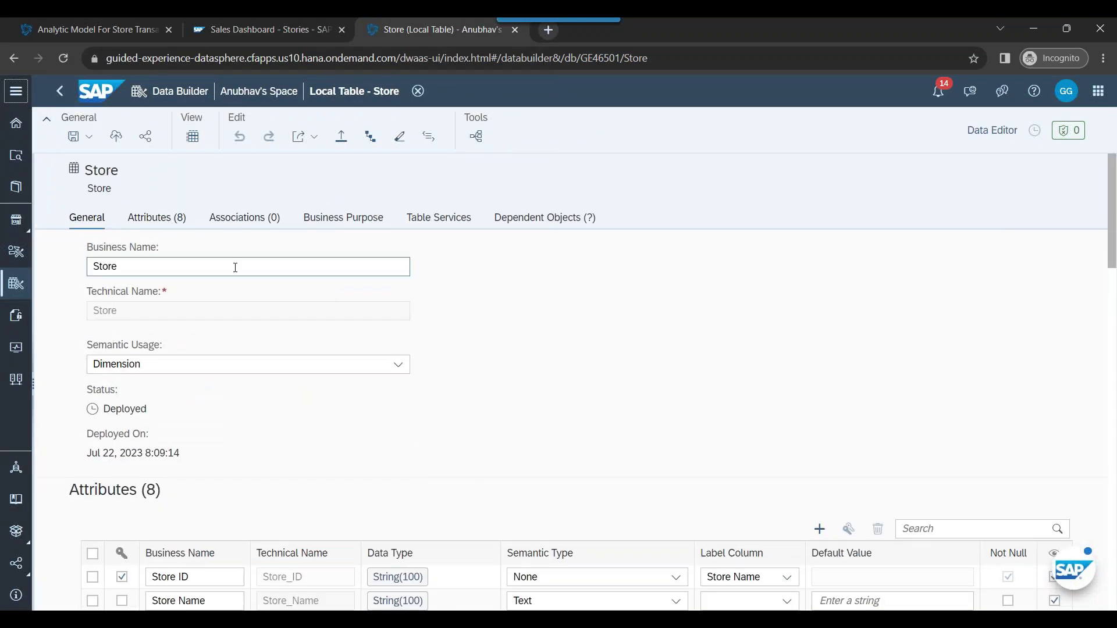
{"action": "scroll", "coordinate": [256, 291], "scroll_direction": "down", "scroll_amount": 5}
{"action": "scroll", "coordinate": [282, 323], "scroll_direction": "up", "scroll_amount": 4}
Step: Search the Data Builder files for 'Store' and open the Store Dimension View
{"action": "left_click", "coordinate": [16, 91]}
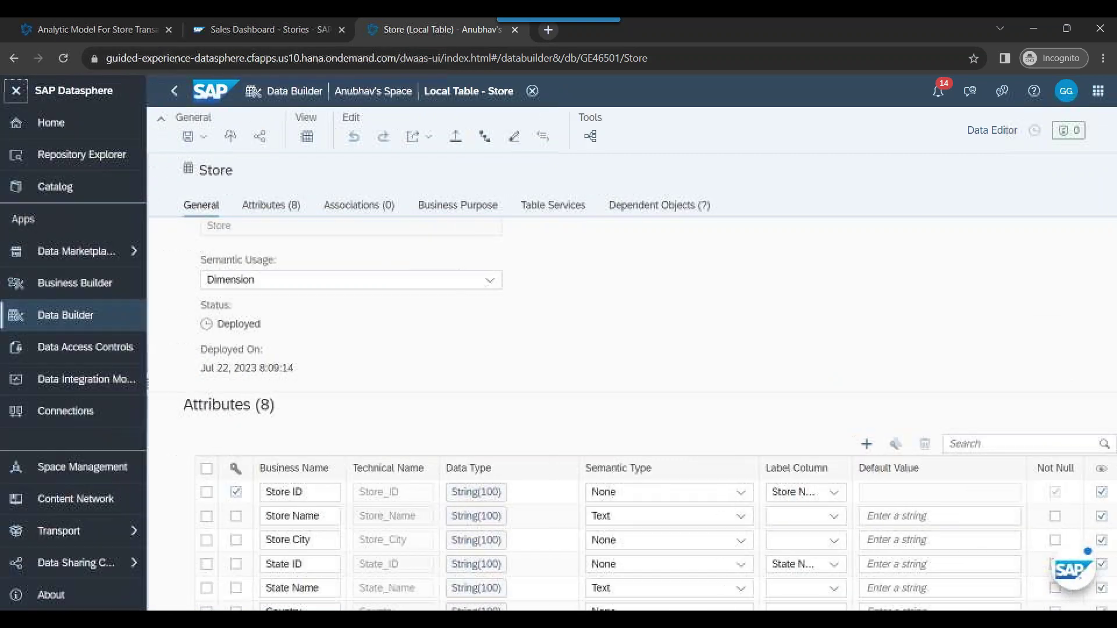
{"action": "left_click", "coordinate": [106, 329]}
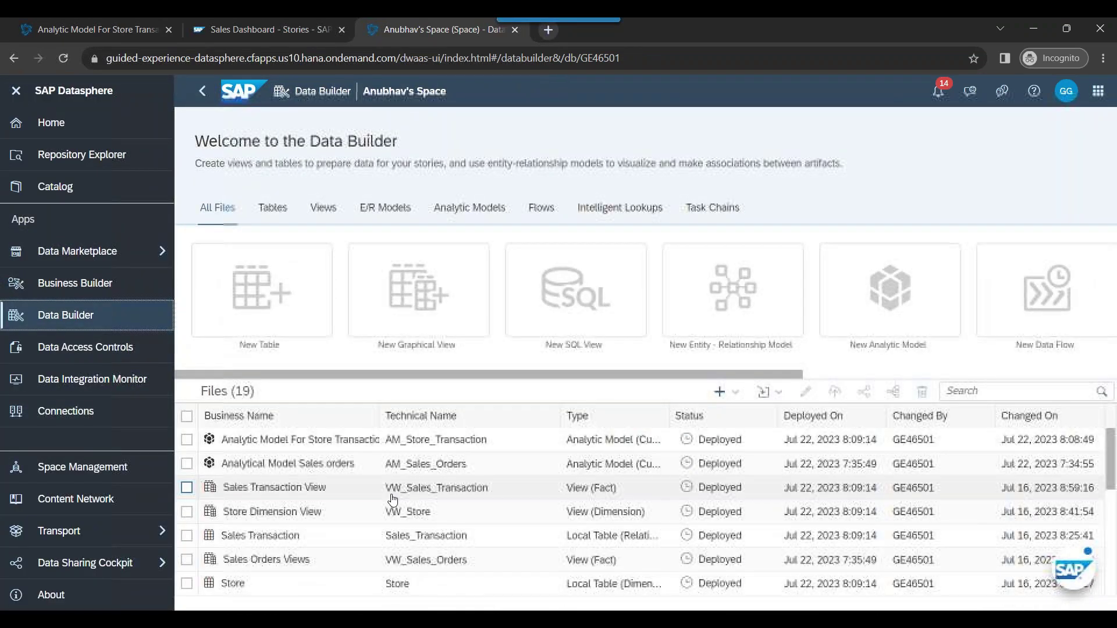
{"action": "left_click", "coordinate": [973, 390]}
{"action": "type", "text": "Store"}
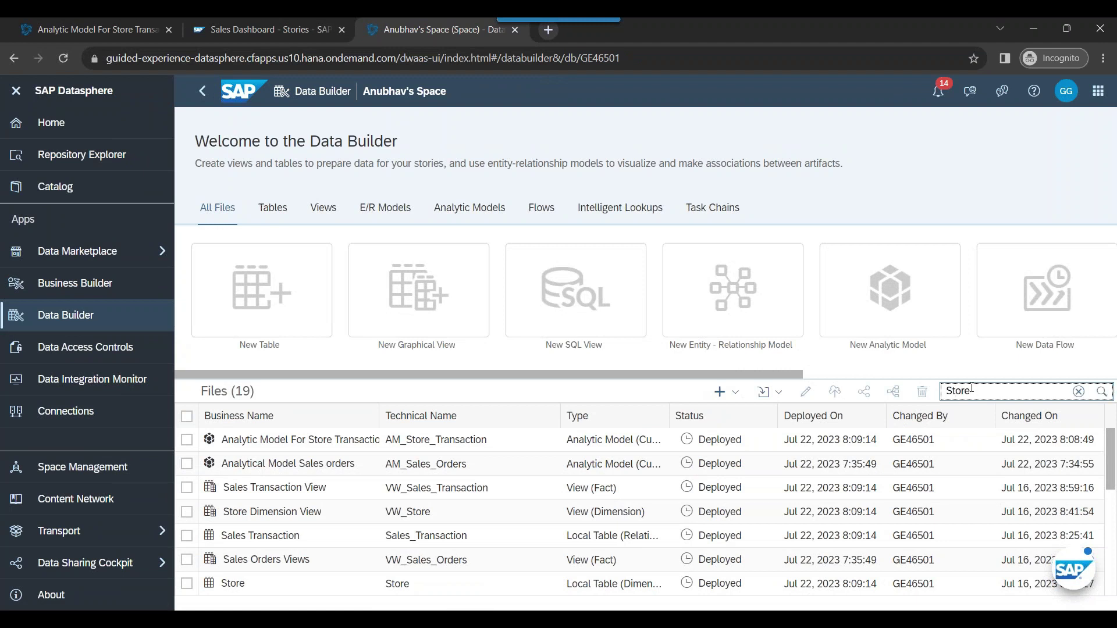
{"action": "left_click", "coordinate": [410, 468]}
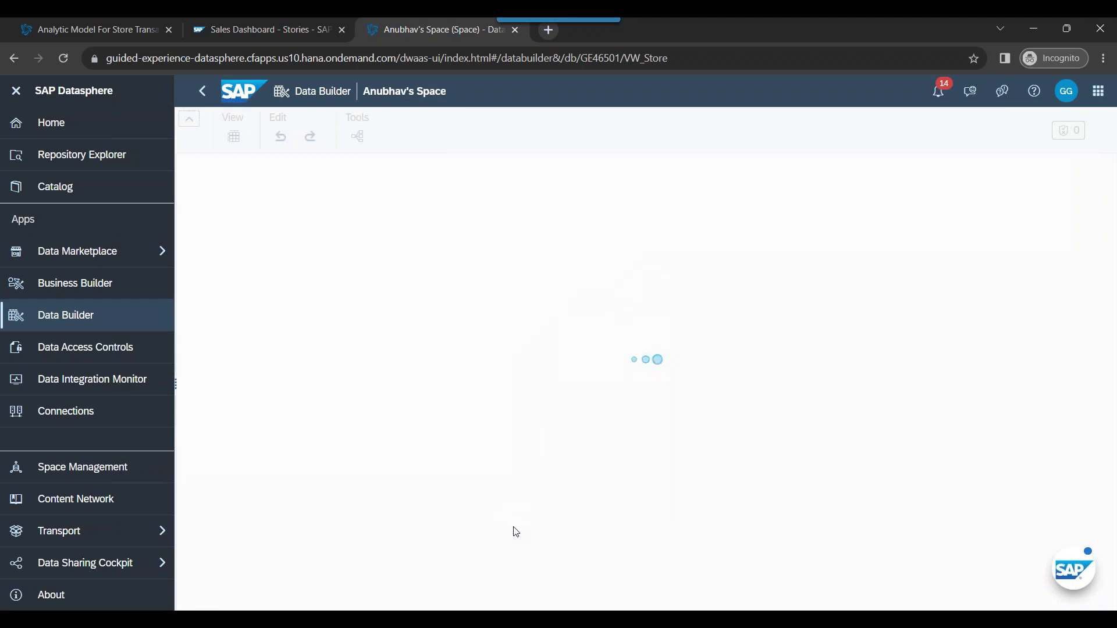
Step: Inspect the view's nodes to confirm the calculated Location column, then return to the Sales Dashboard
{"action": "left_click", "coordinate": [616, 346]}
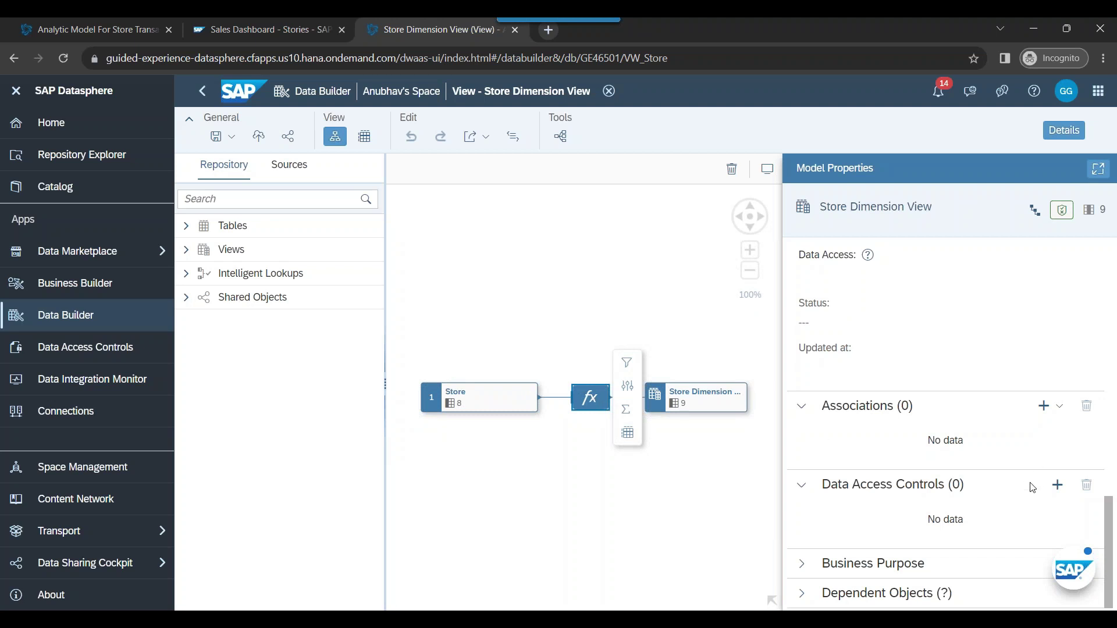
{"action": "left_click", "coordinate": [731, 409]}
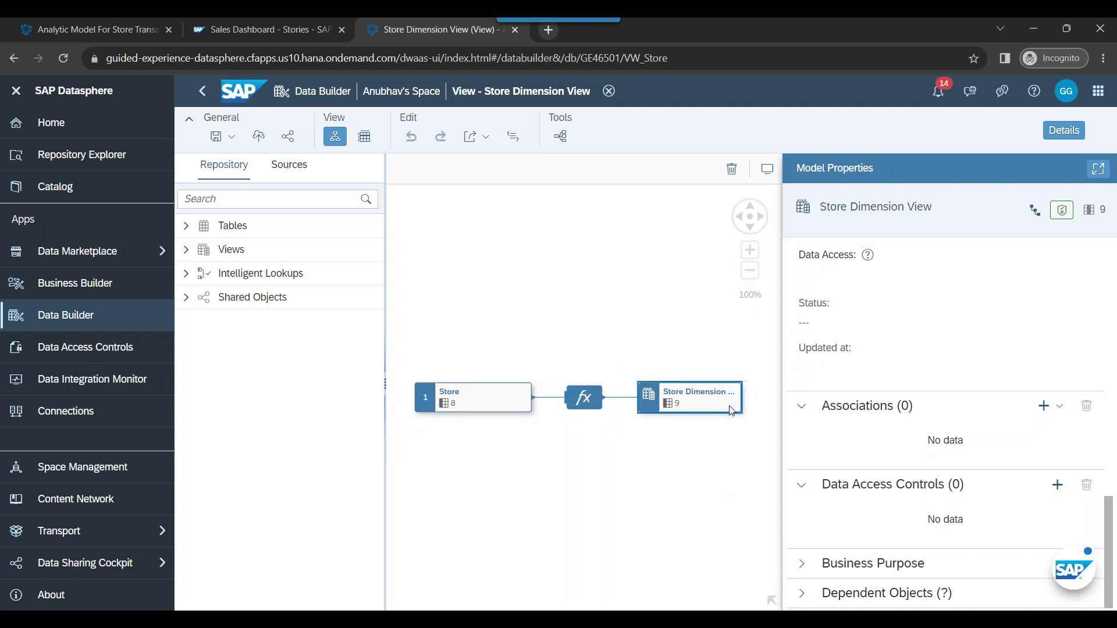
{"action": "left_click", "coordinate": [704, 456]}
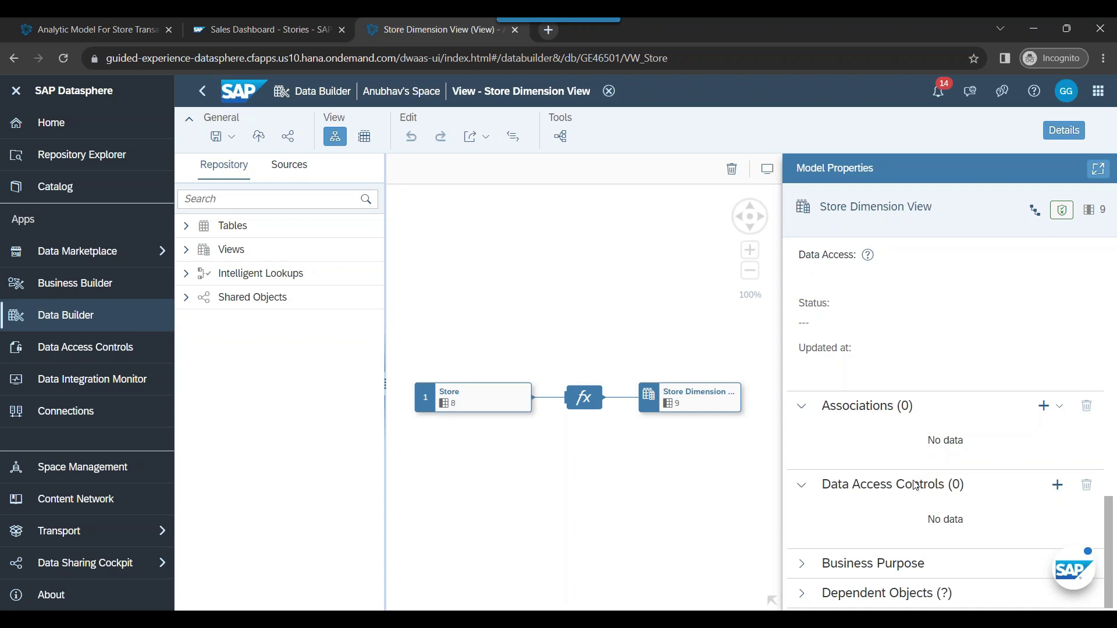
{"action": "left_click", "coordinate": [489, 395]}
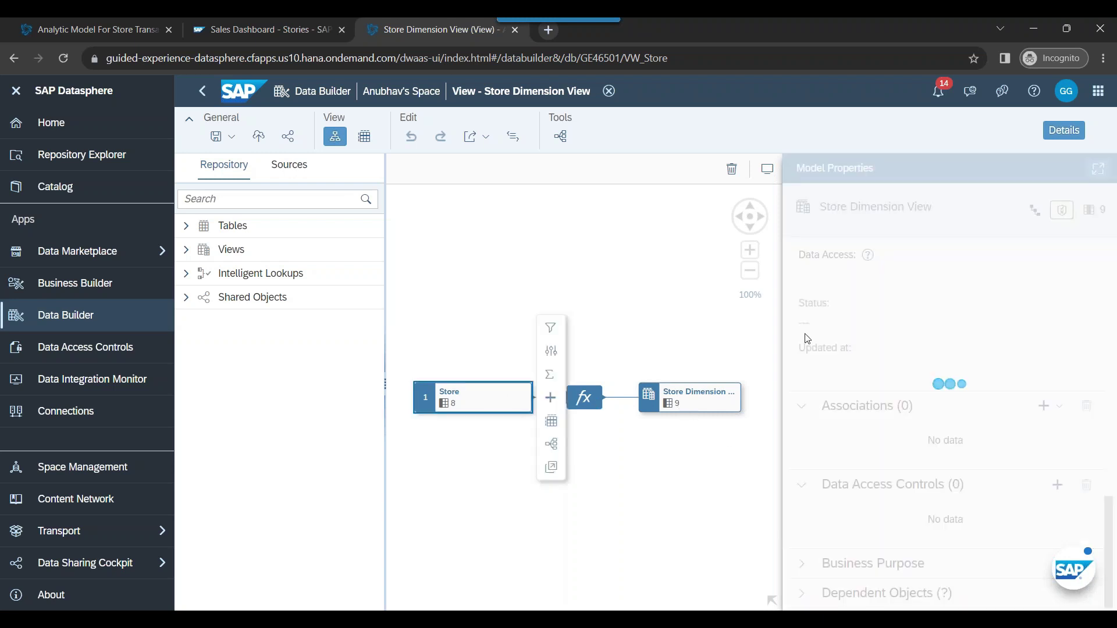
{"action": "left_click", "coordinate": [608, 399]}
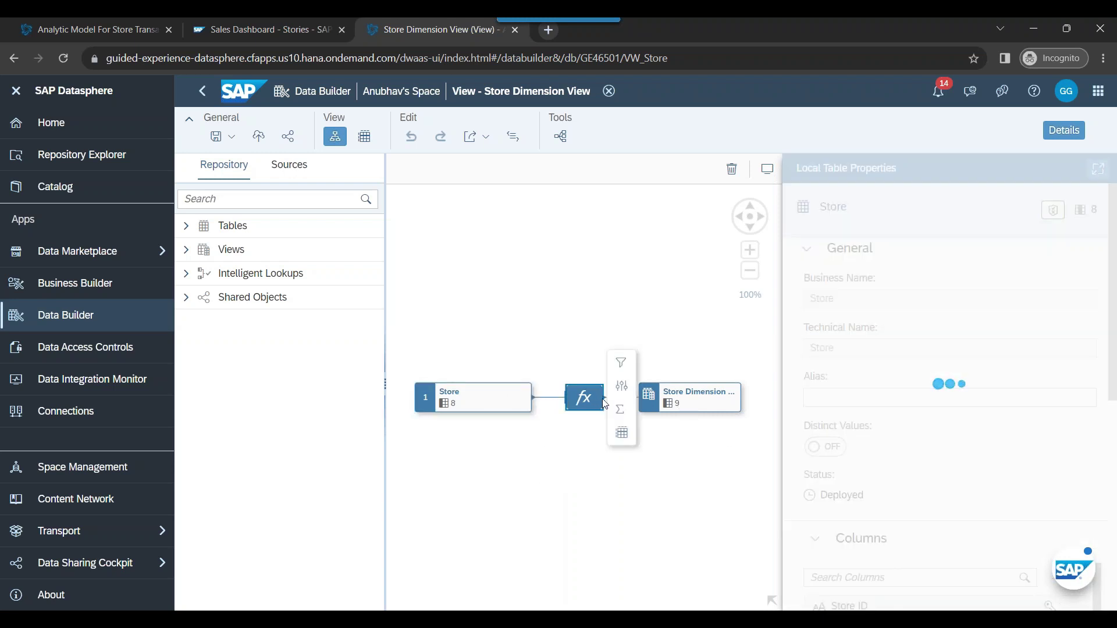
{"action": "scroll", "coordinate": [922, 463], "scroll_direction": "down", "scroll_amount": 3}
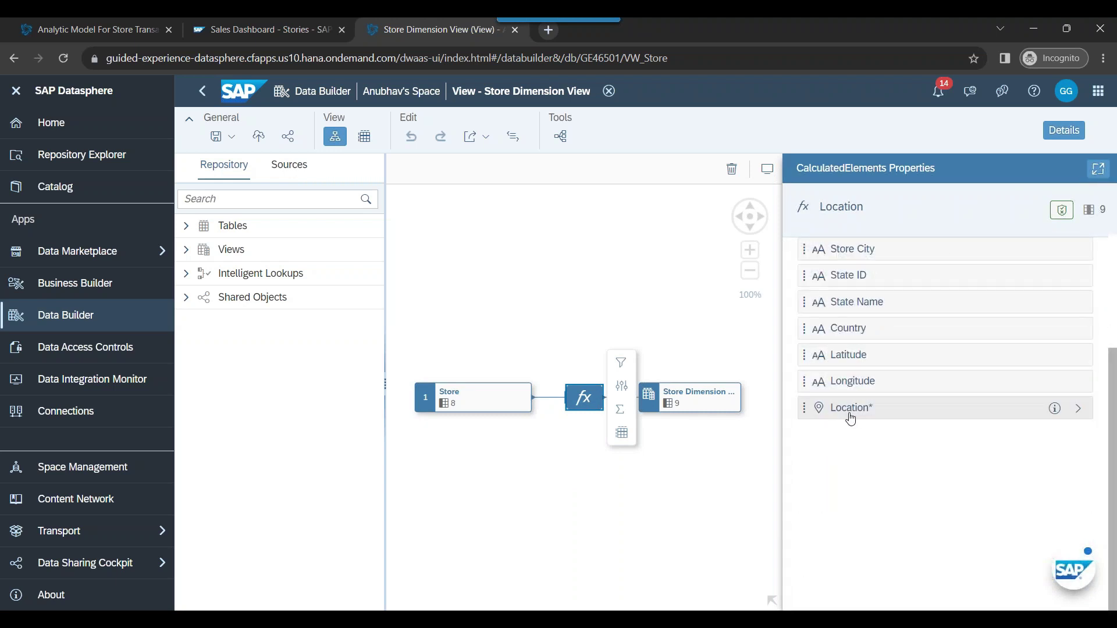
{"action": "left_click", "coordinate": [263, 34]}
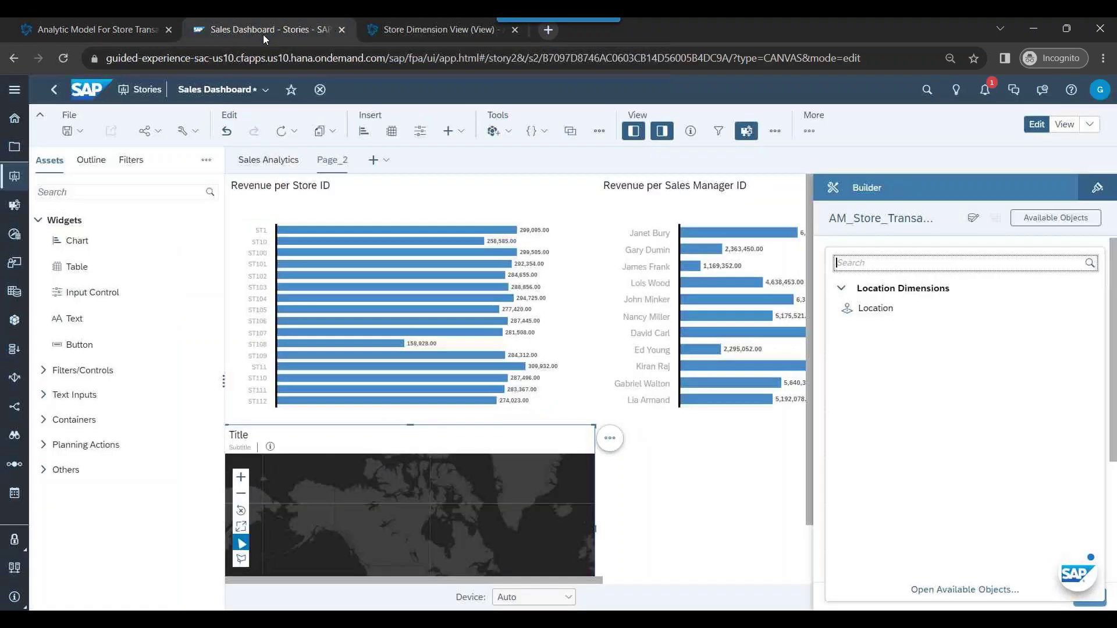
Step: Set the bubble layer's location dimension to Location and colour bubbles by Revenue
{"action": "left_click", "coordinate": [875, 309]}
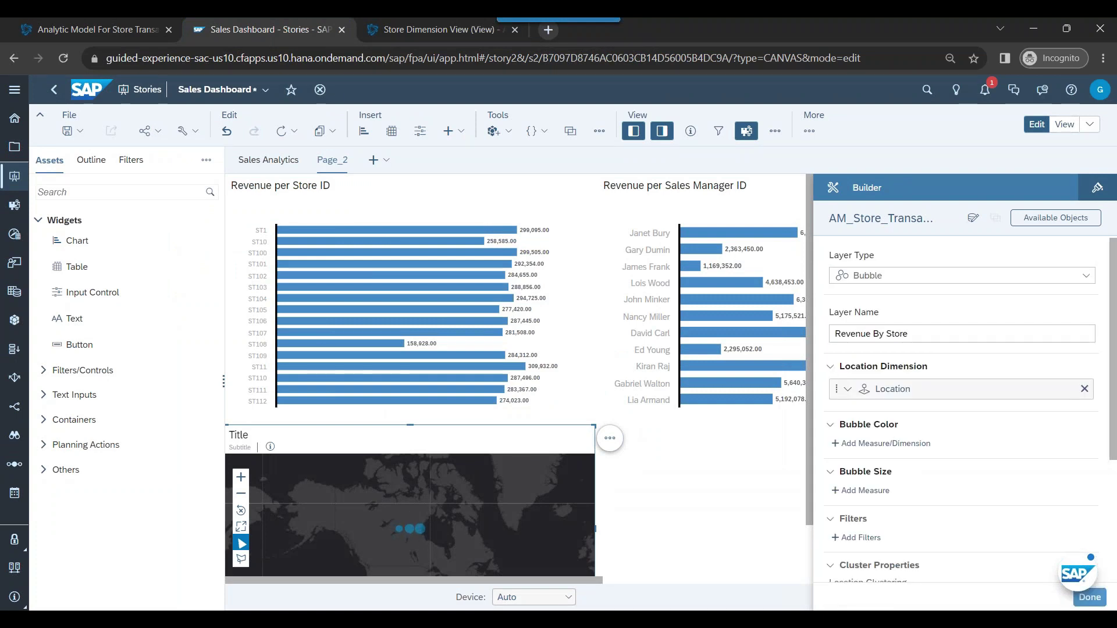
{"action": "left_click", "coordinate": [903, 449]}
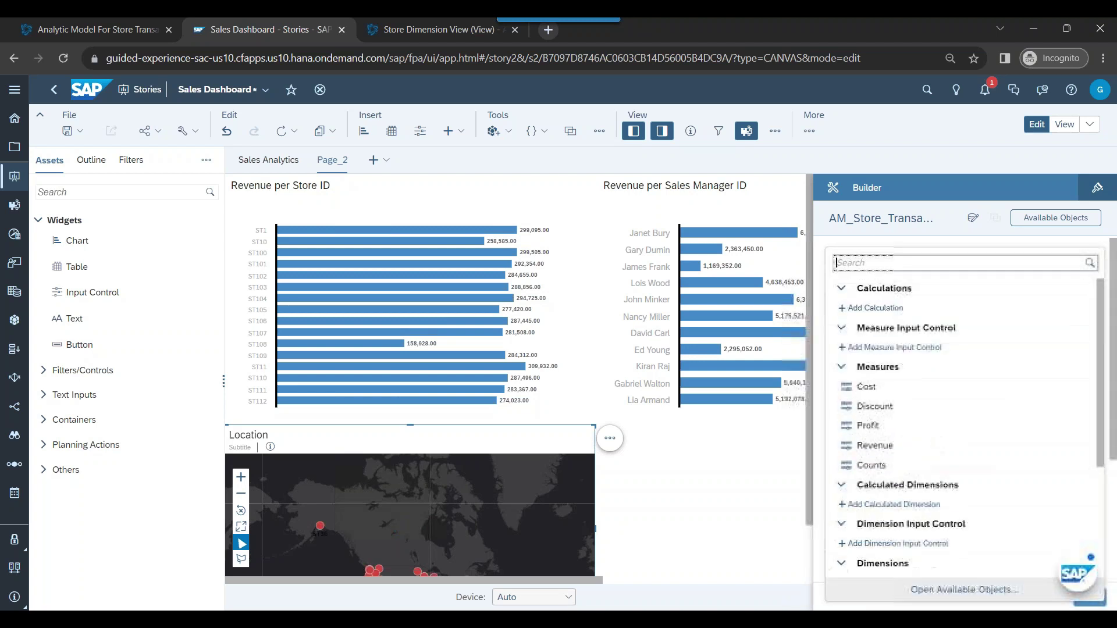
{"action": "left_click", "coordinate": [892, 445]}
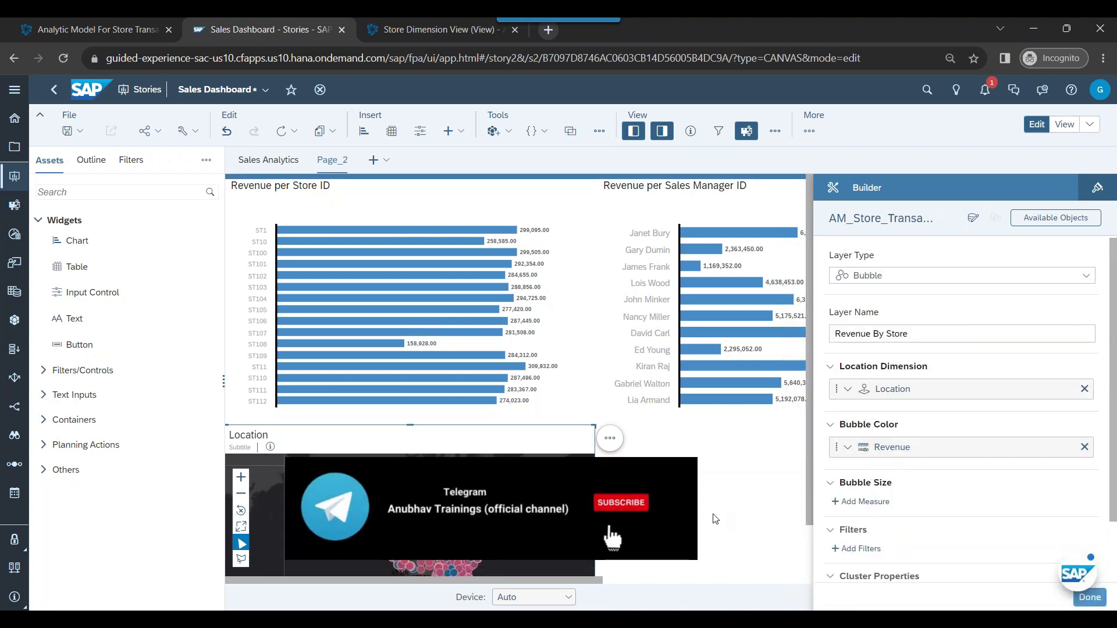
Step: Widen the geo map across the page and check the map legend
{"action": "scroll", "coordinate": [727, 523], "scroll_direction": "down", "scroll_amount": 1}
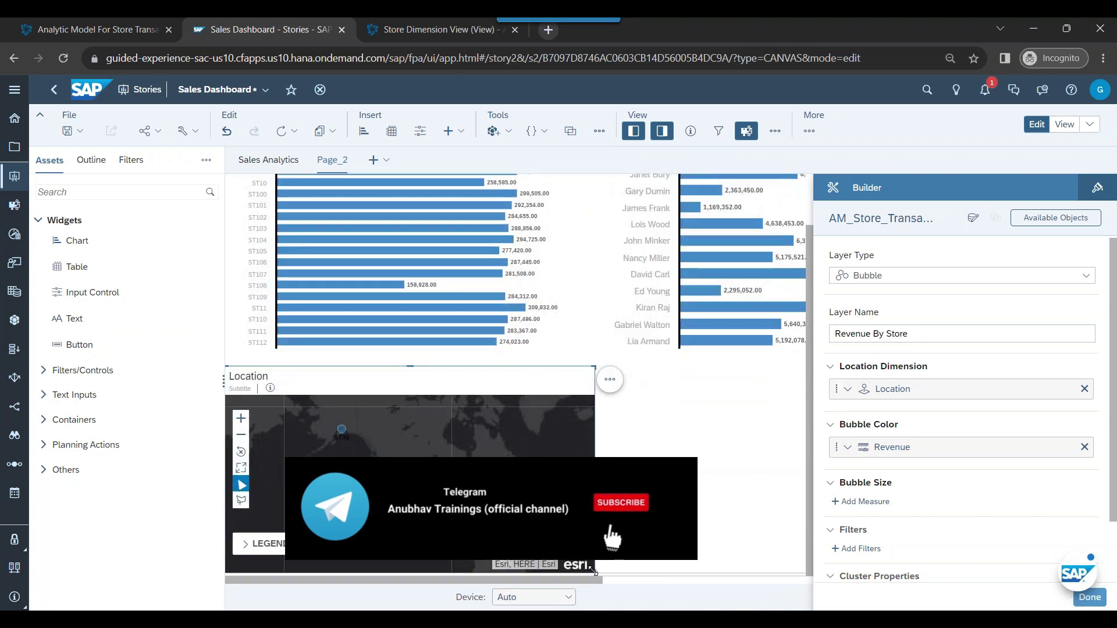
{"action": "left_click_drag", "start_coordinate": [603, 566], "coordinate": [805, 576]}
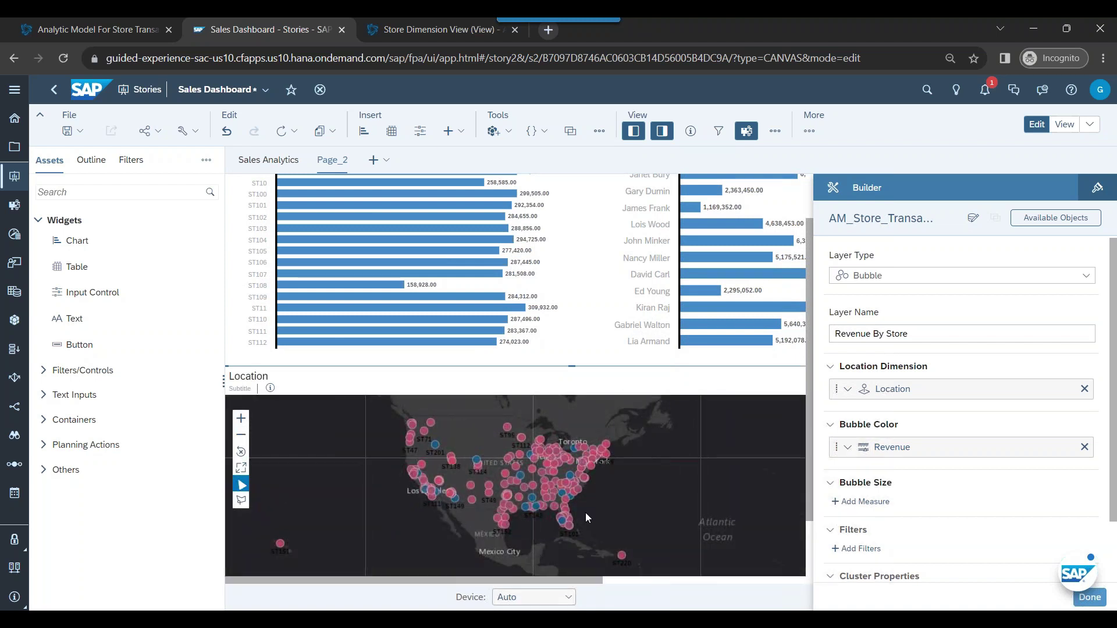
{"action": "scroll", "coordinate": [664, 430], "scroll_direction": "down", "scroll_amount": 1}
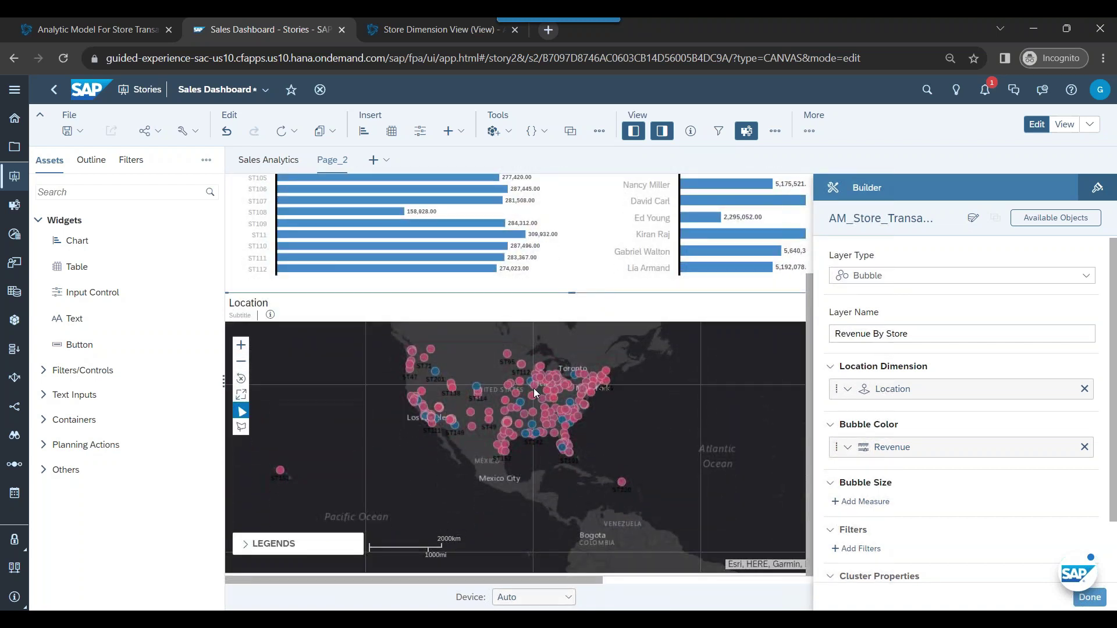
{"action": "scroll", "coordinate": [538, 398], "scroll_direction": "up", "scroll_amount": 3}
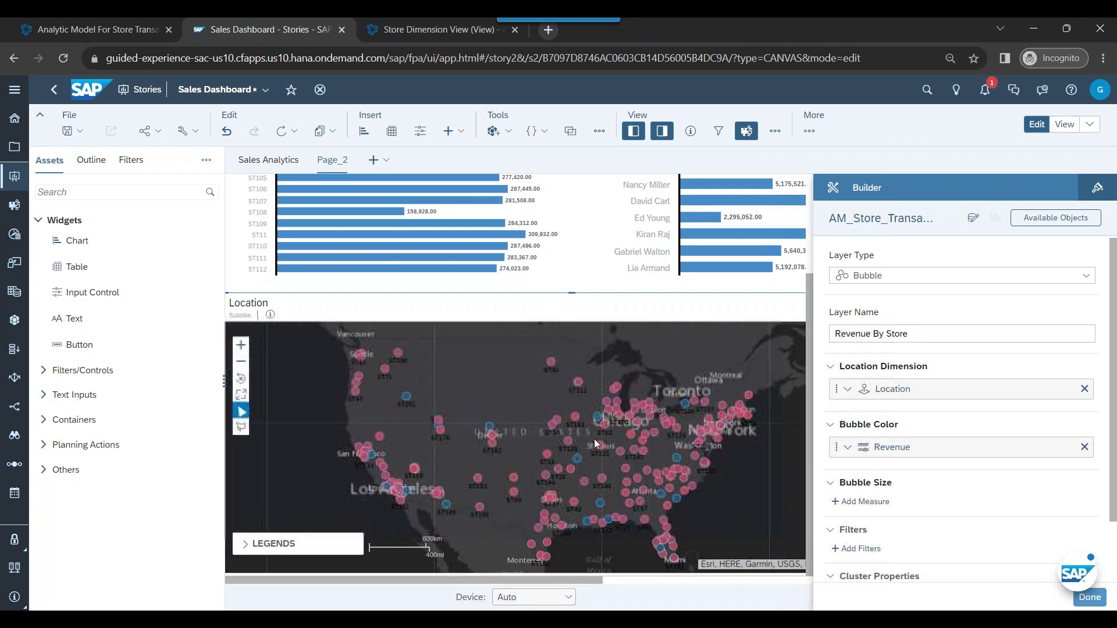
{"action": "mouse_move", "coordinate": [602, 451]}
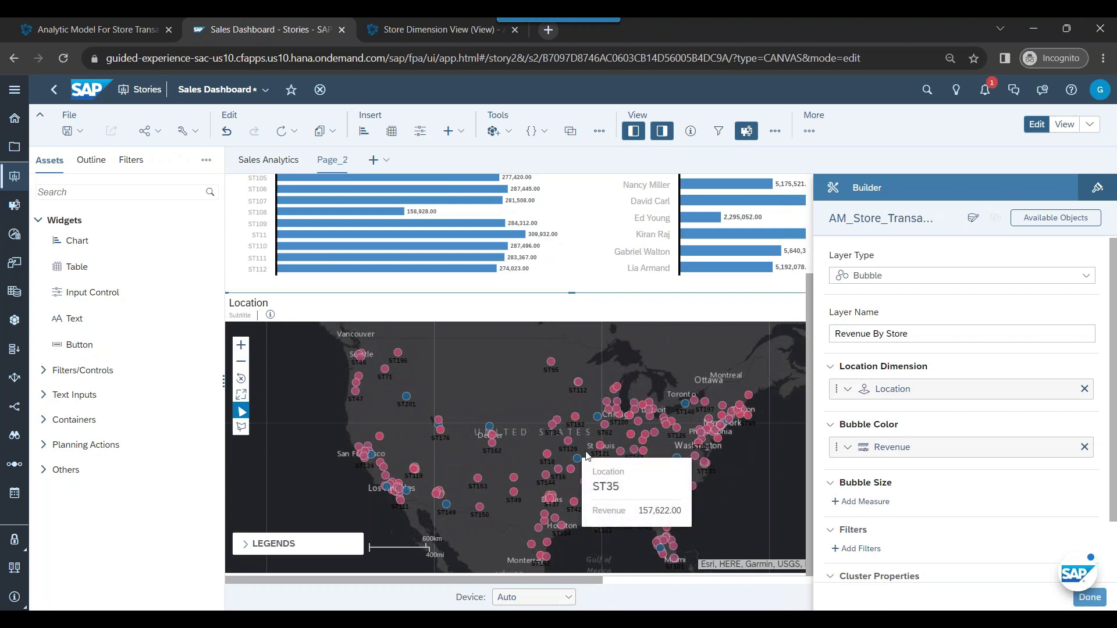
{"action": "left_click", "coordinate": [243, 544]}
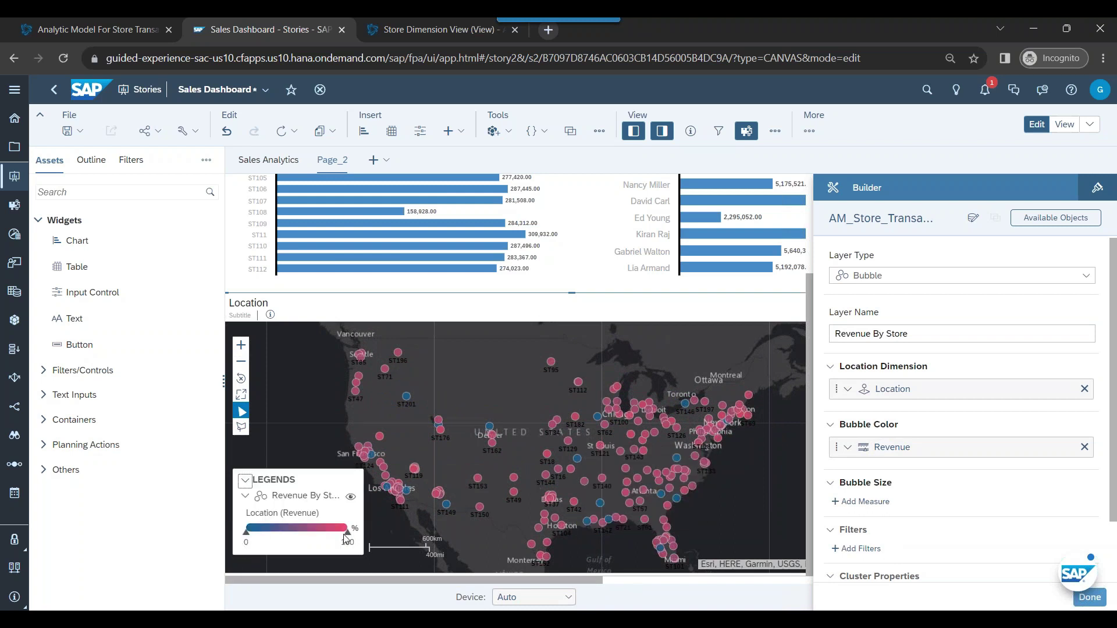
{"action": "left_click", "coordinate": [244, 480]}
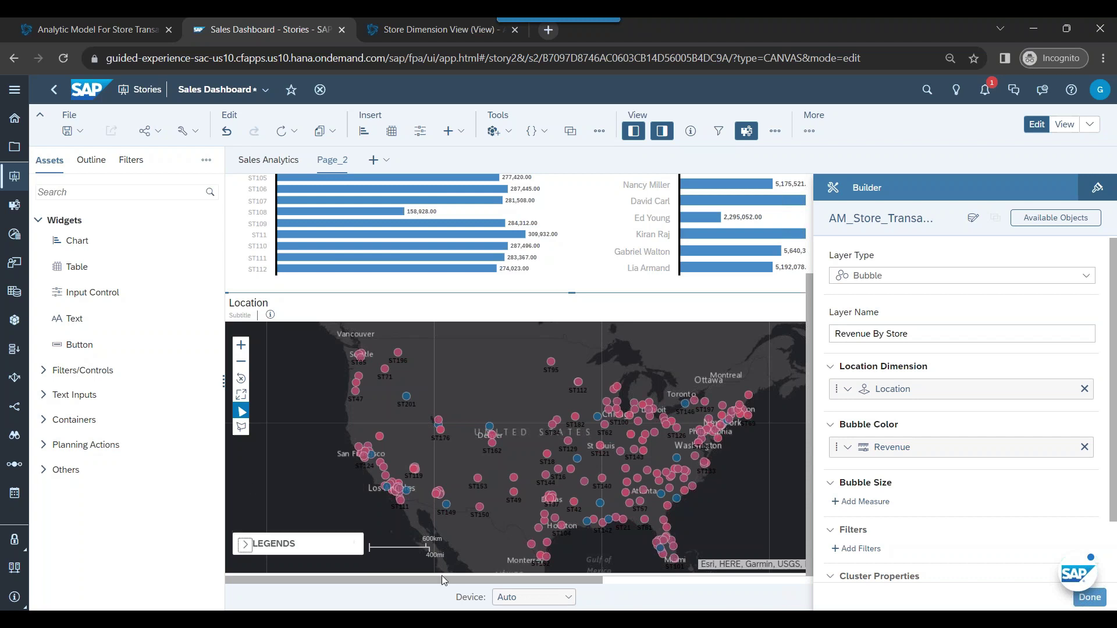
Step: Size the store bubbles by Profit and shrink the bubble size to 19%
{"action": "left_click", "coordinate": [862, 501]}
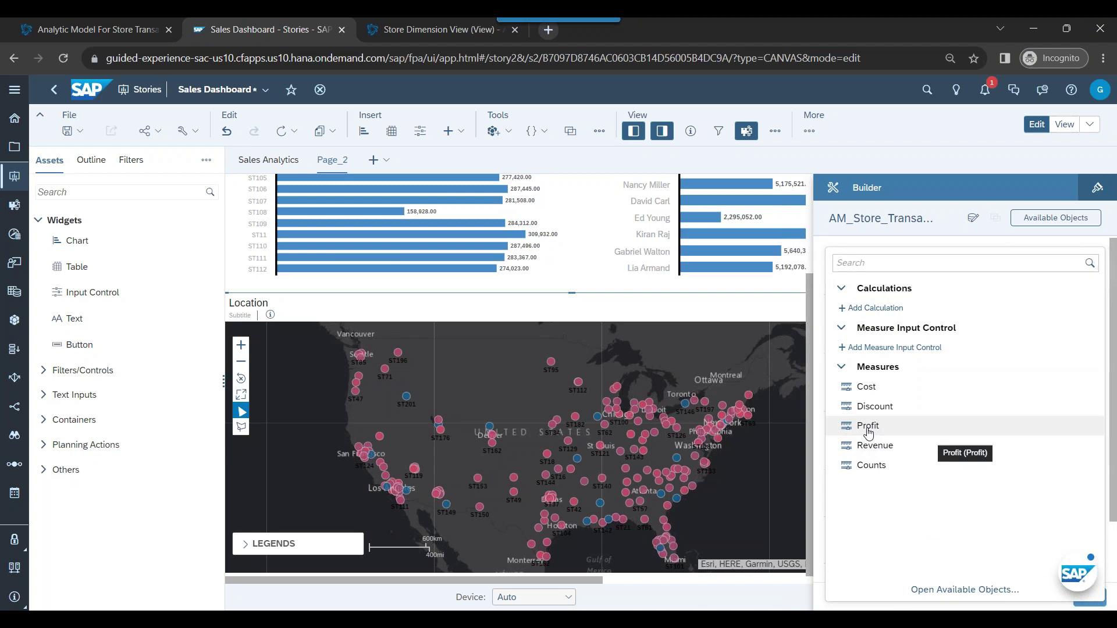
{"action": "left_click", "coordinate": [868, 426]}
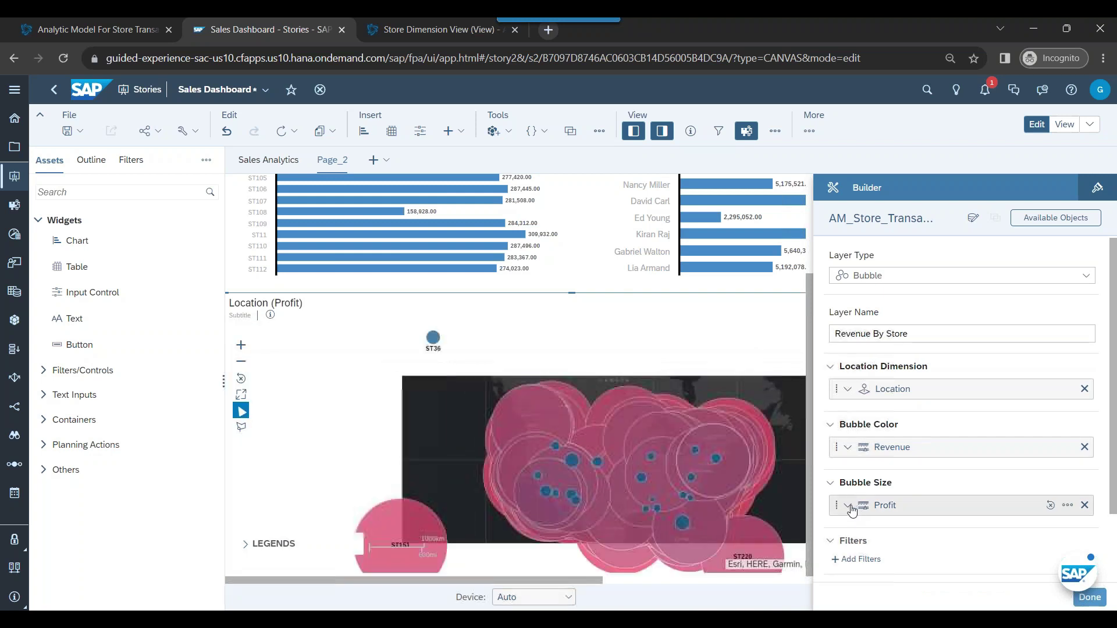
{"action": "left_click", "coordinate": [849, 506]}
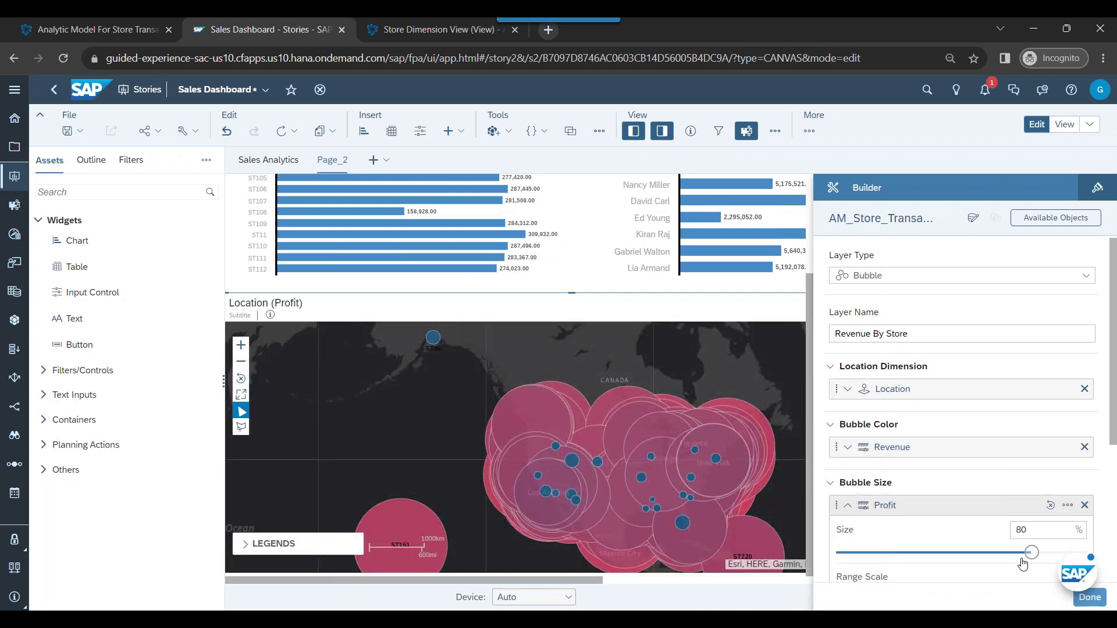
{"action": "left_click_drag", "start_coordinate": [1022, 557], "coordinate": [889, 555]}
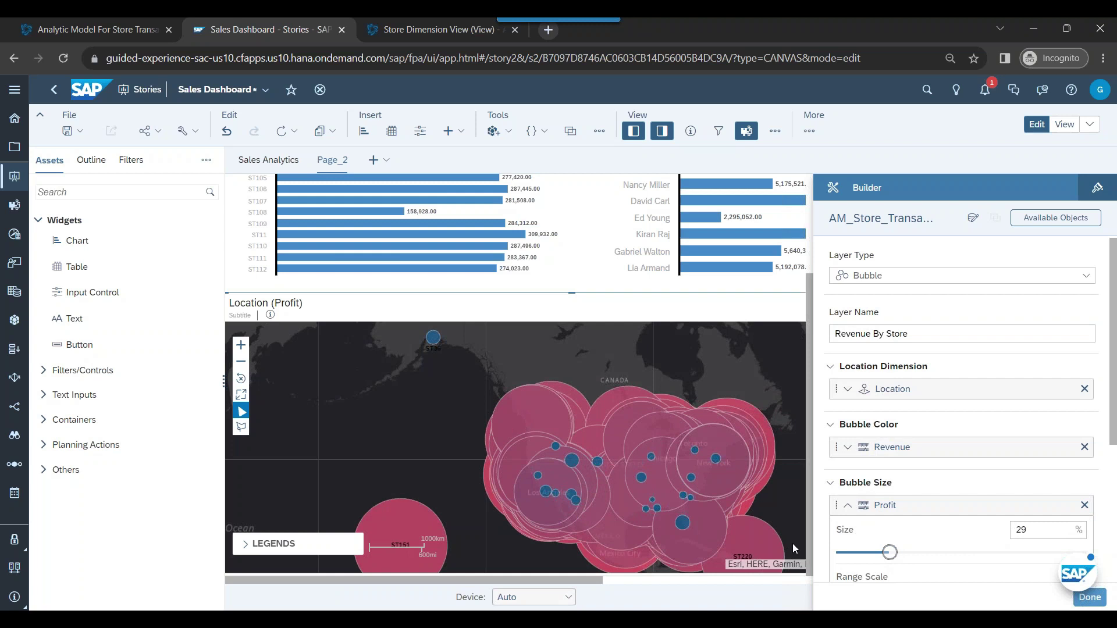
{"action": "left_click_drag", "start_coordinate": [889, 553], "coordinate": [861, 553]}
Step: Pan the map to centre the US store bubbles
{"action": "scroll", "coordinate": [922, 541], "scroll_direction": "down", "scroll_amount": 3}
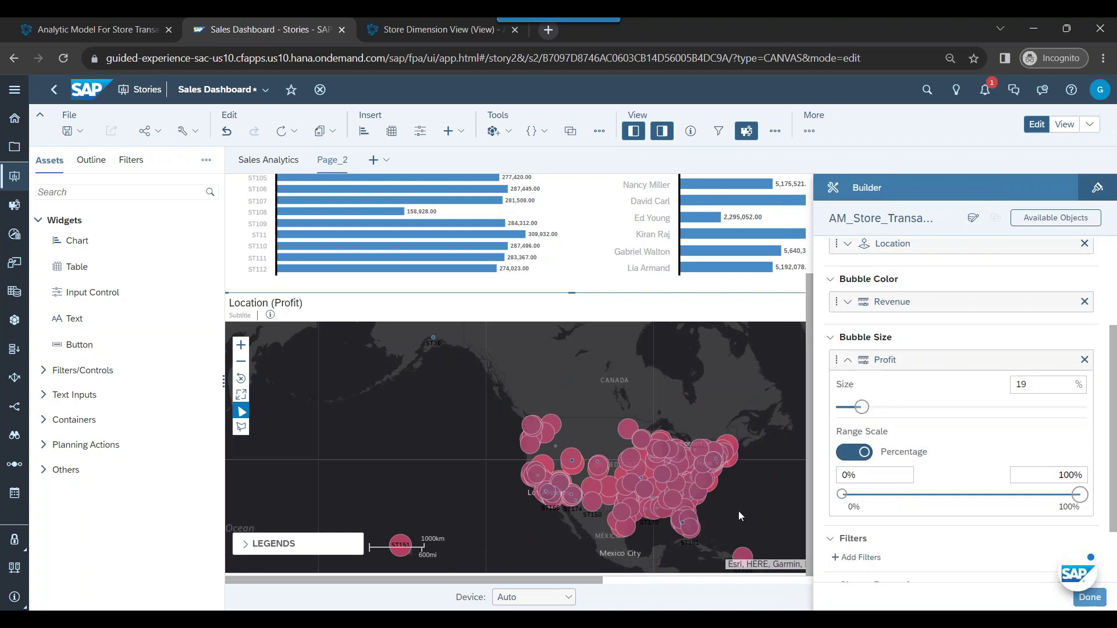
{"action": "left_click_drag", "start_coordinate": [660, 457], "coordinate": [615, 445]}
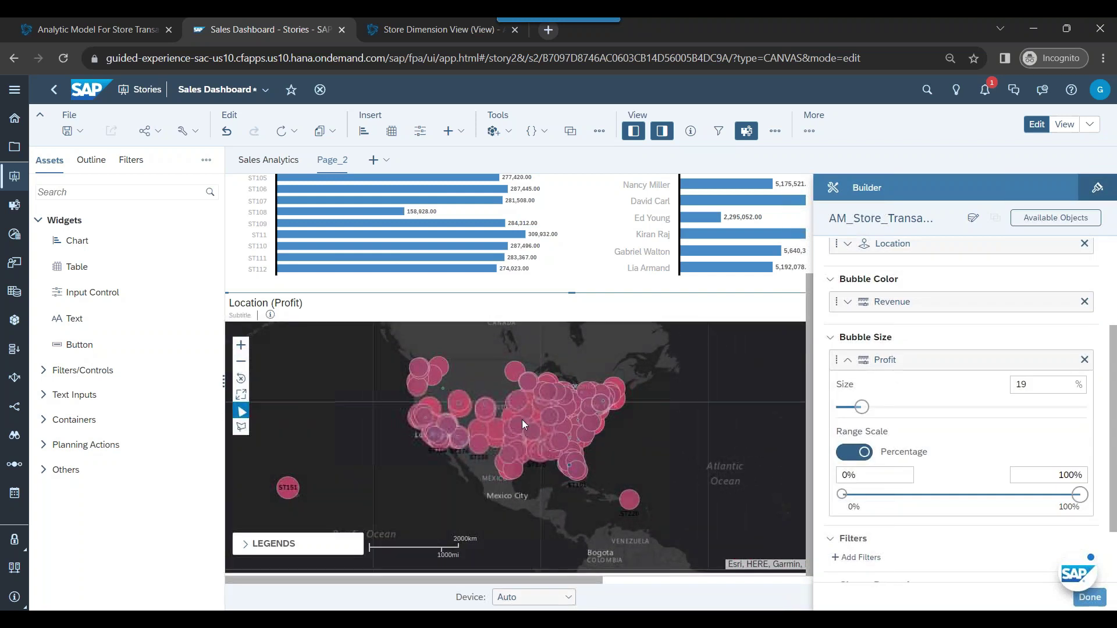
{"action": "mouse_move", "coordinate": [560, 470]}
{"action": "scroll", "coordinate": [519, 435], "scroll_direction": "up", "scroll_amount": 3}
{"action": "scroll", "coordinate": [526, 434], "scroll_direction": "up", "scroll_amount": 2}
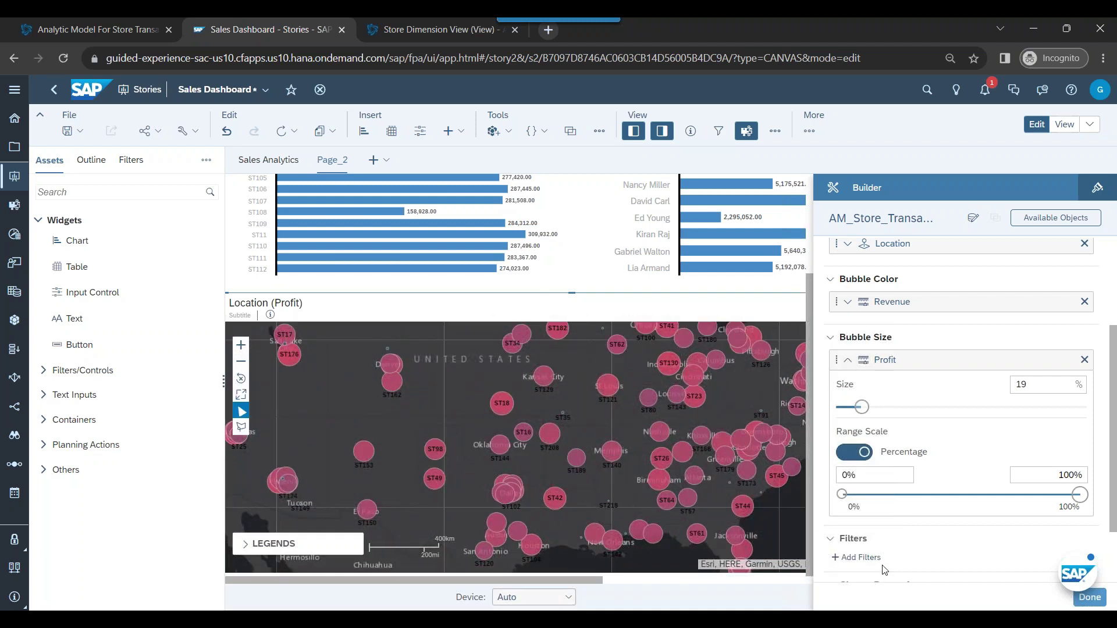
{"action": "scroll", "coordinate": [906, 552], "scroll_direction": "up", "scroll_amount": 3}
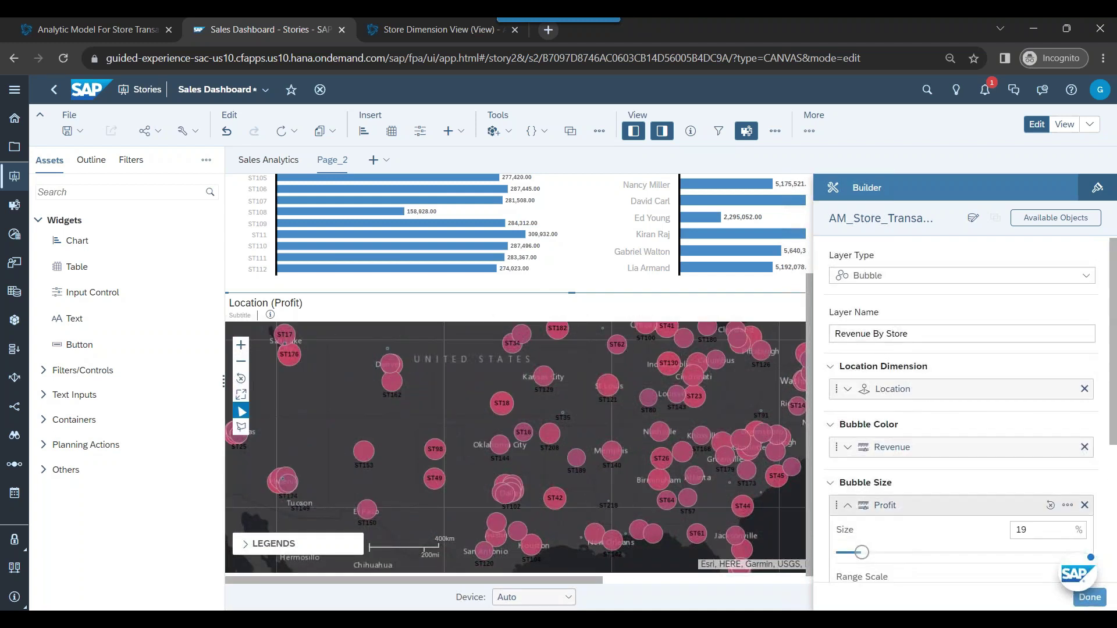